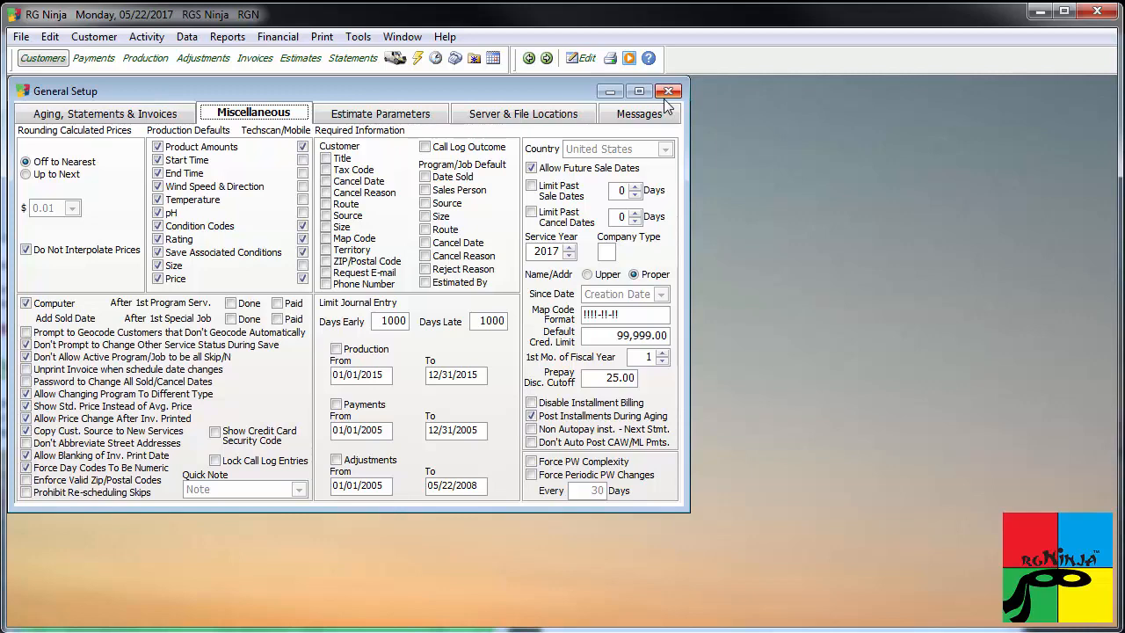
Close General Setup and bring up the previous customer record in the Customer window.
left_click(665, 99)
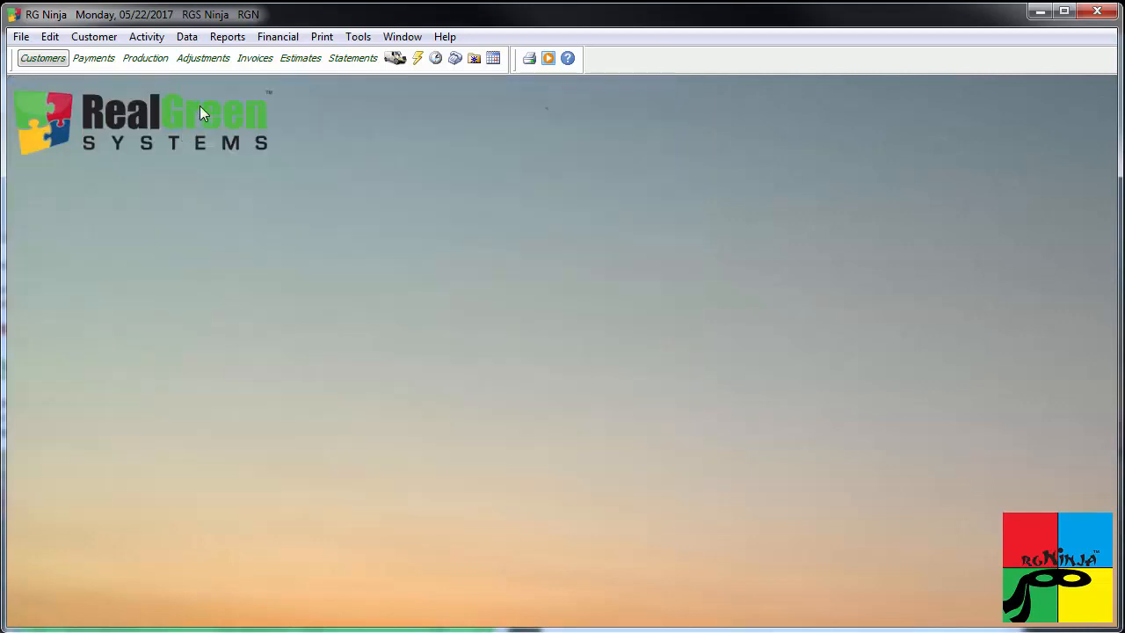
left_click(54, 59)
left_click(153, 115)
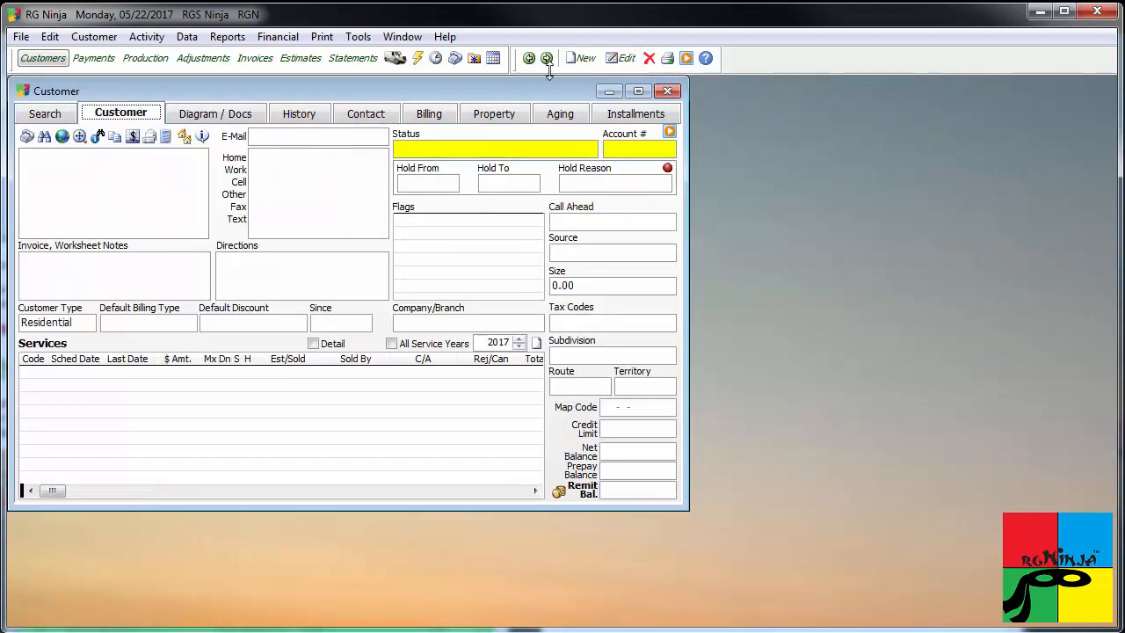
left_click(528, 58)
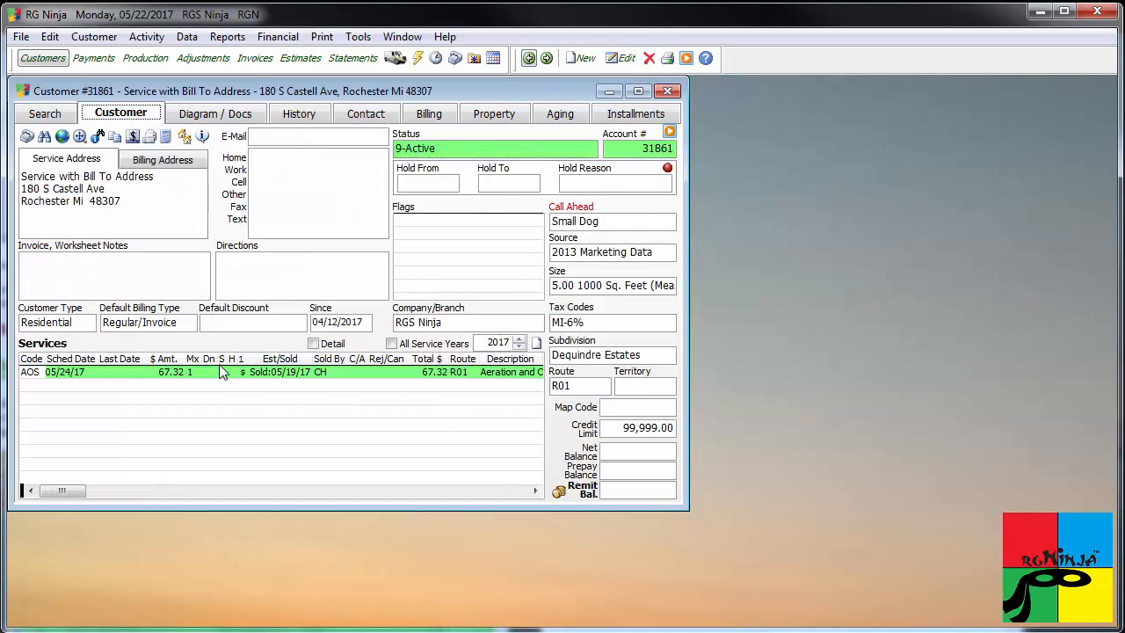
Change the Aeration and Overseeding job's scheduled date to 05/15/2017, save it, and close the job and customer record.
double_click(257, 376)
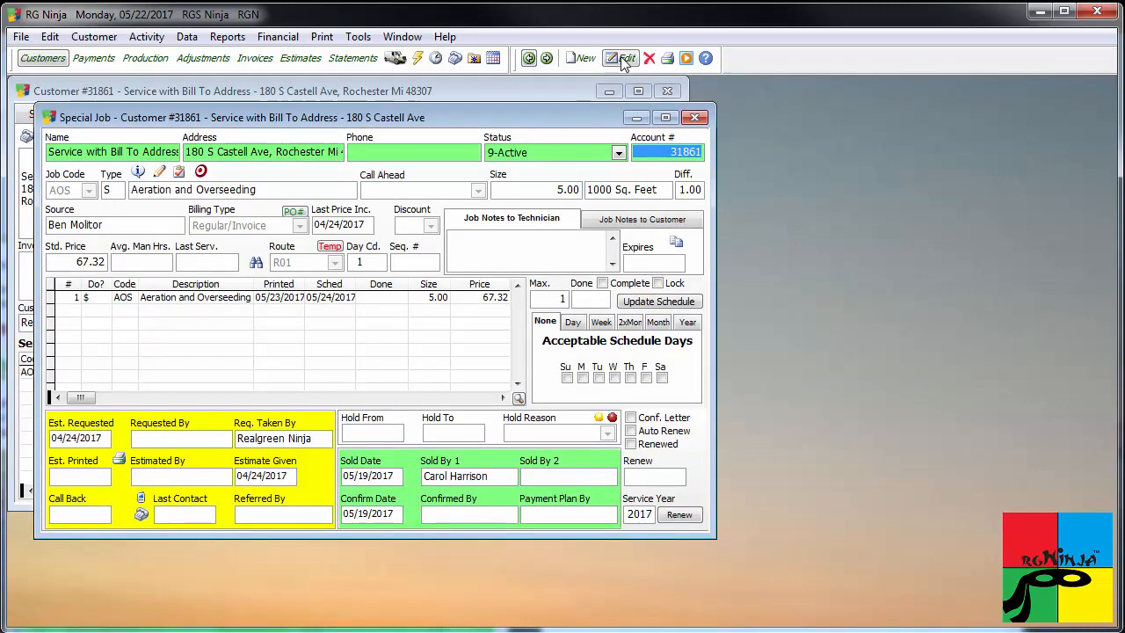
double_click(322, 297)
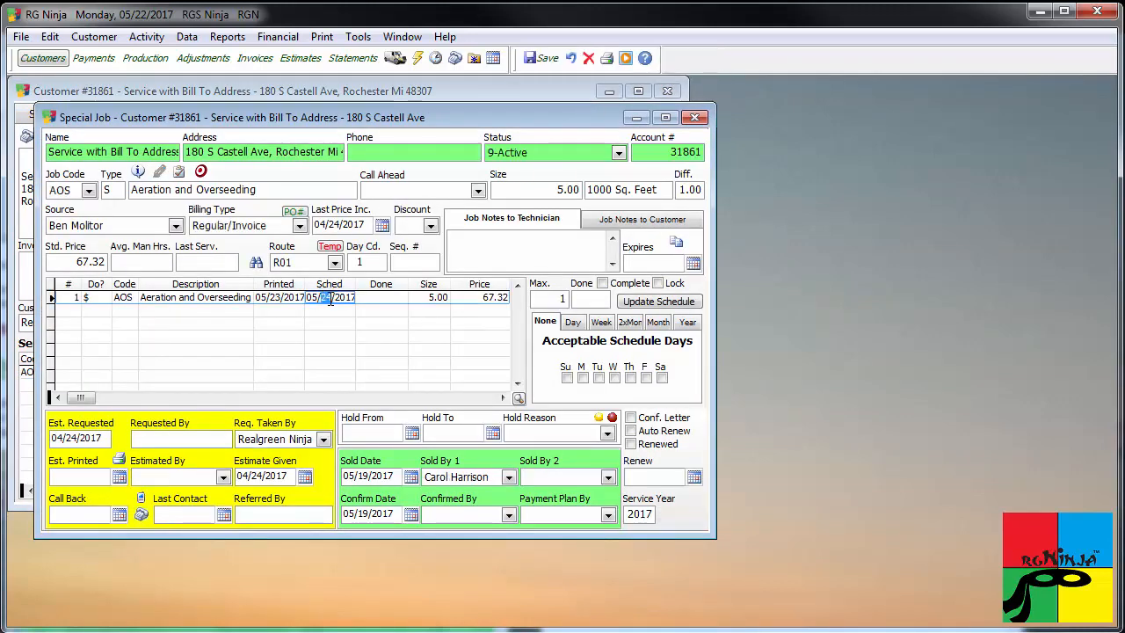
type("15")
left_click(539, 58)
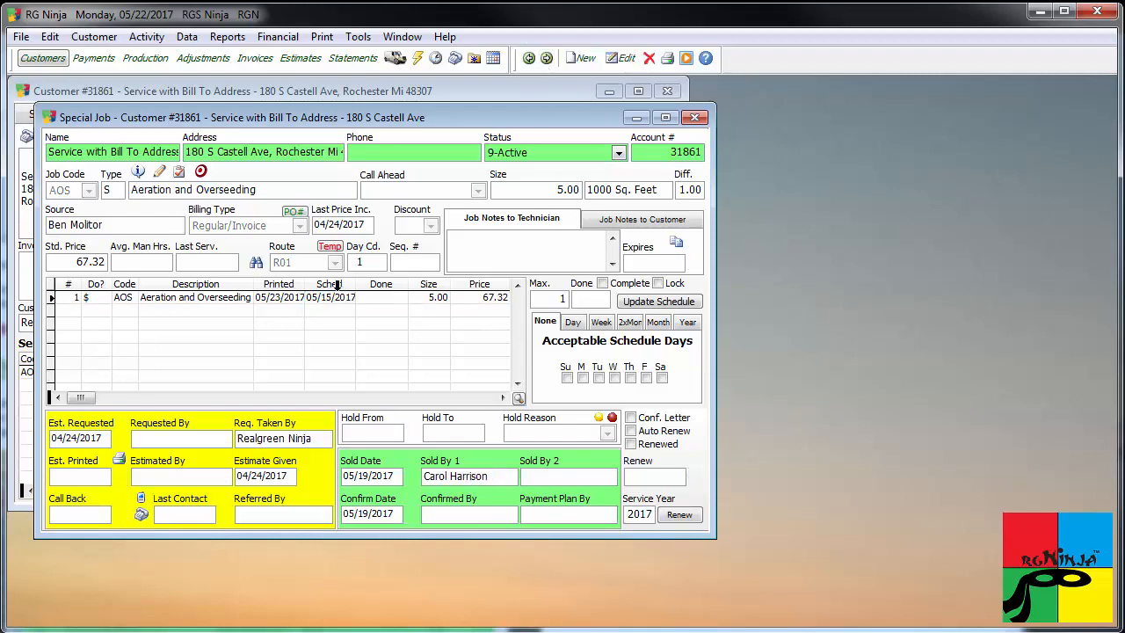
left_click(696, 117)
double_click(237, 368)
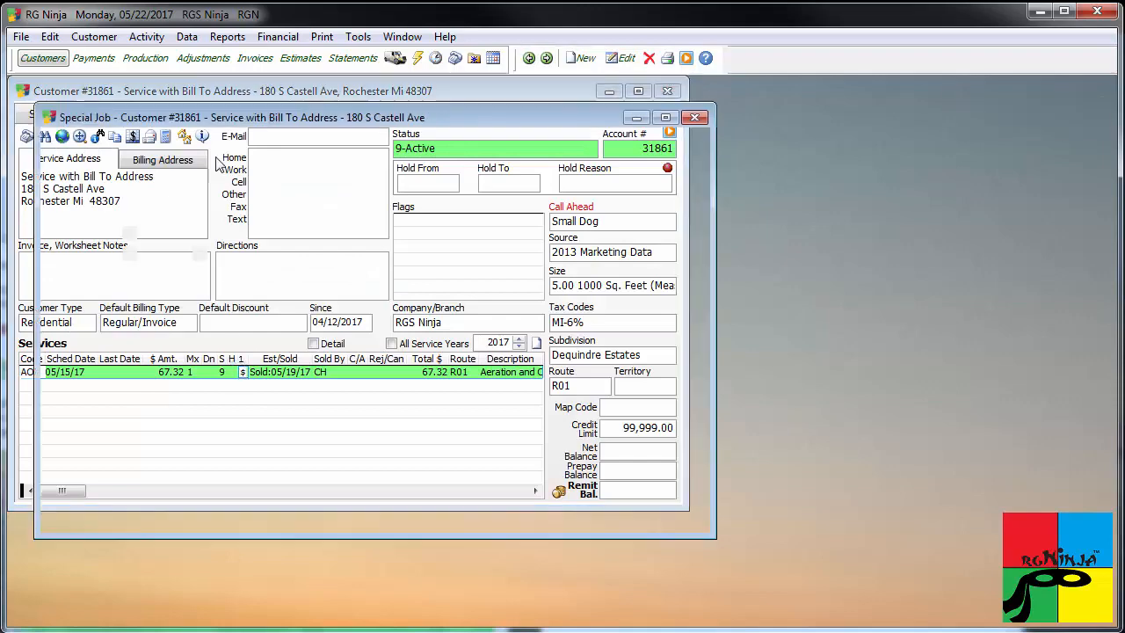
left_click(696, 117)
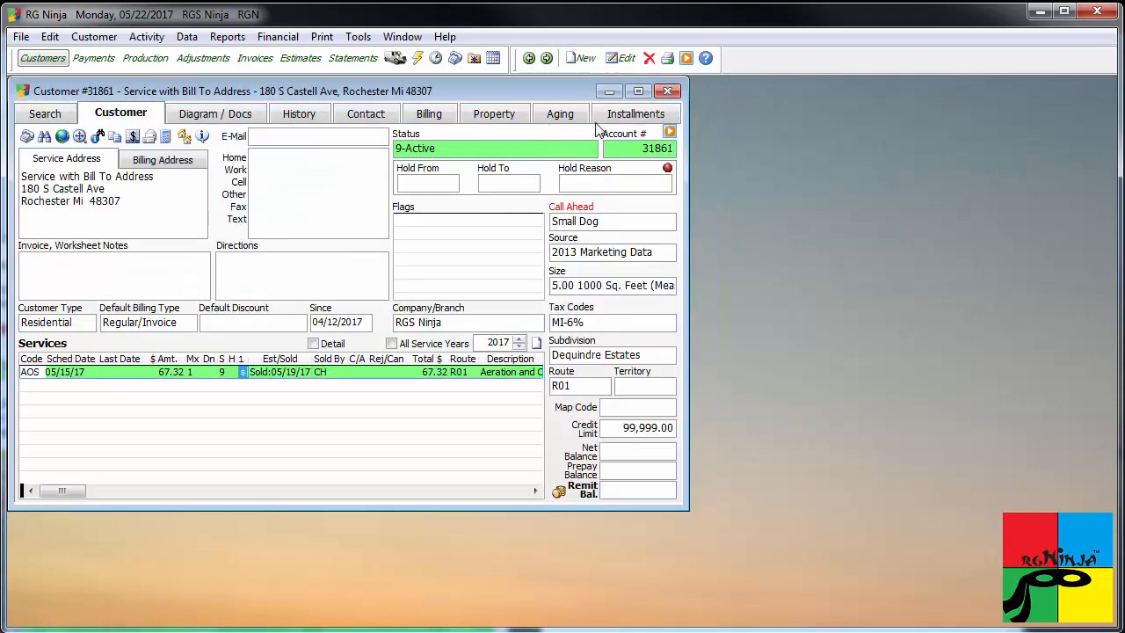
left_click(667, 92)
Enable "Unprint Invoice when schedule date changes" in the Miscellaneous options of General Setup and save.
left_click(186, 36)
mouse_move(207, 57)
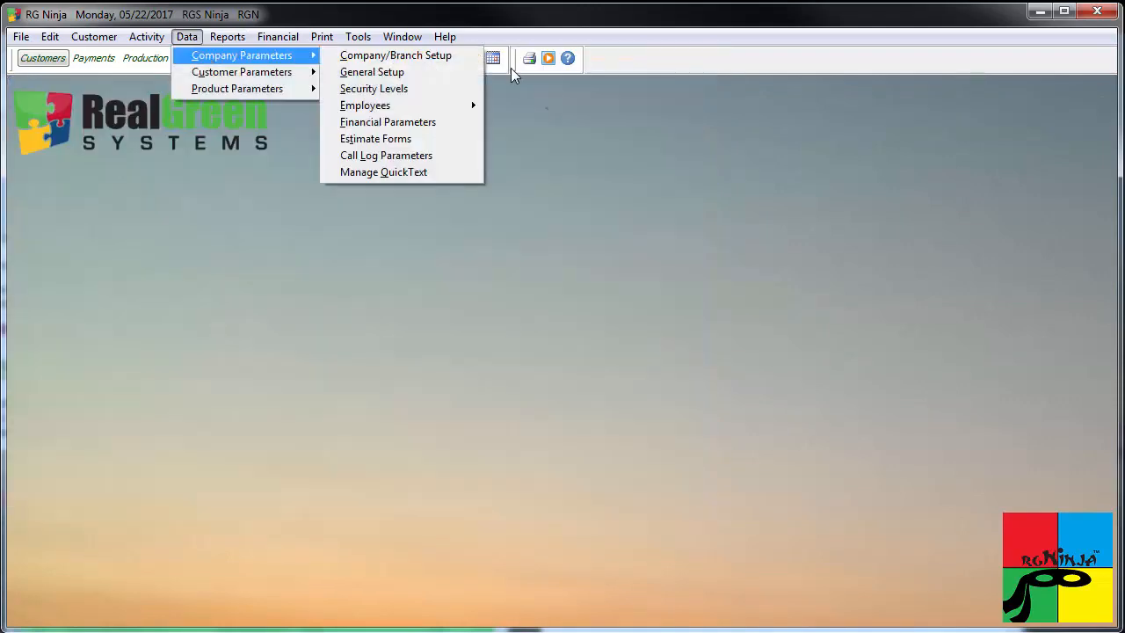
left_click(440, 78)
left_click(253, 113)
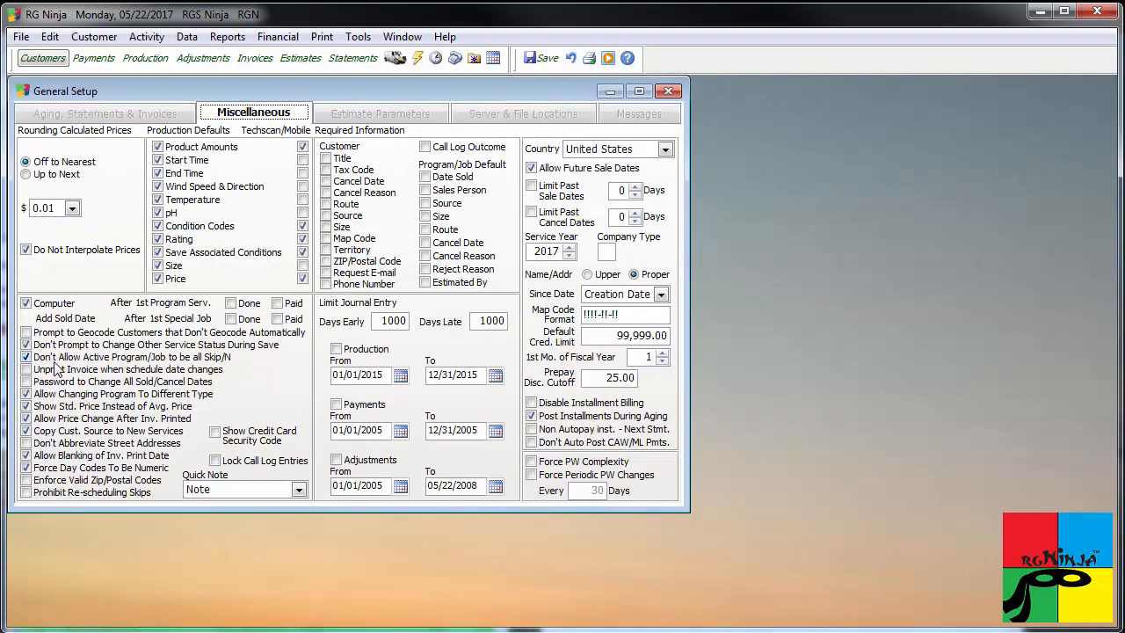
left_click(27, 369)
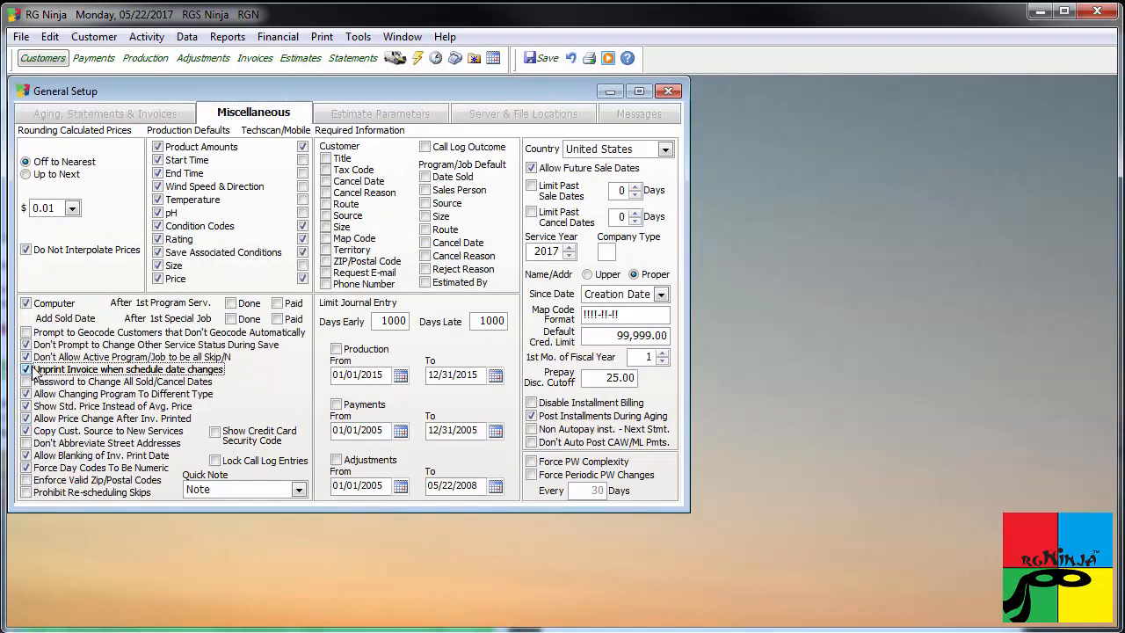
left_click(540, 58)
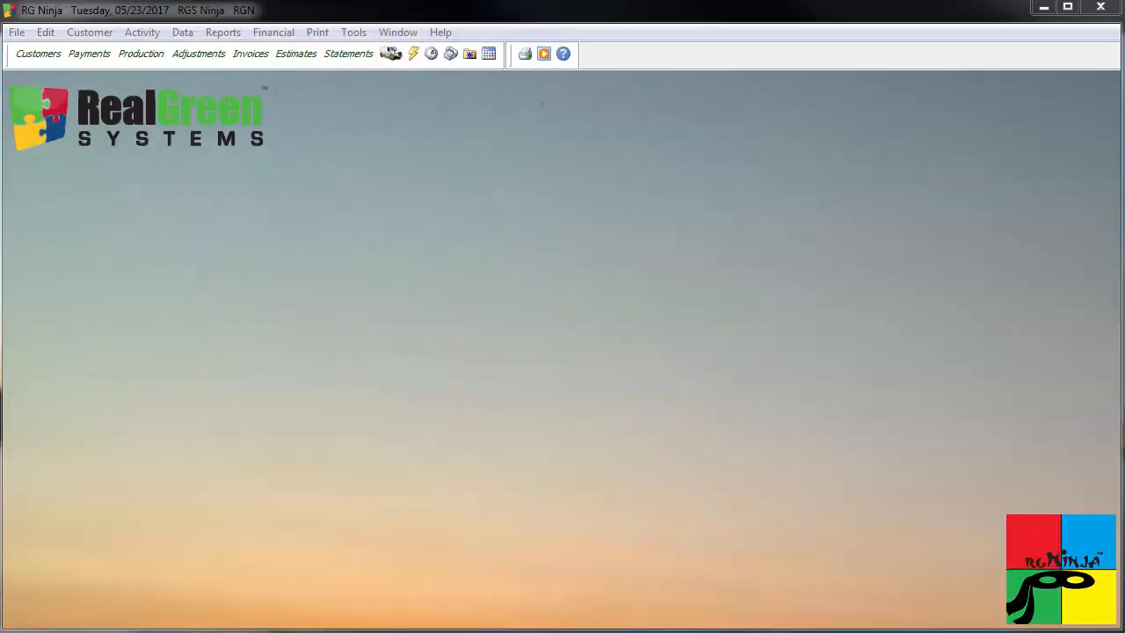
Check the "Unprint Invoice when schedule date changes" option in General Setup's Miscellaneous options, and close the setup.
left_click(183, 32)
mouse_move(236, 51)
left_click(384, 70)
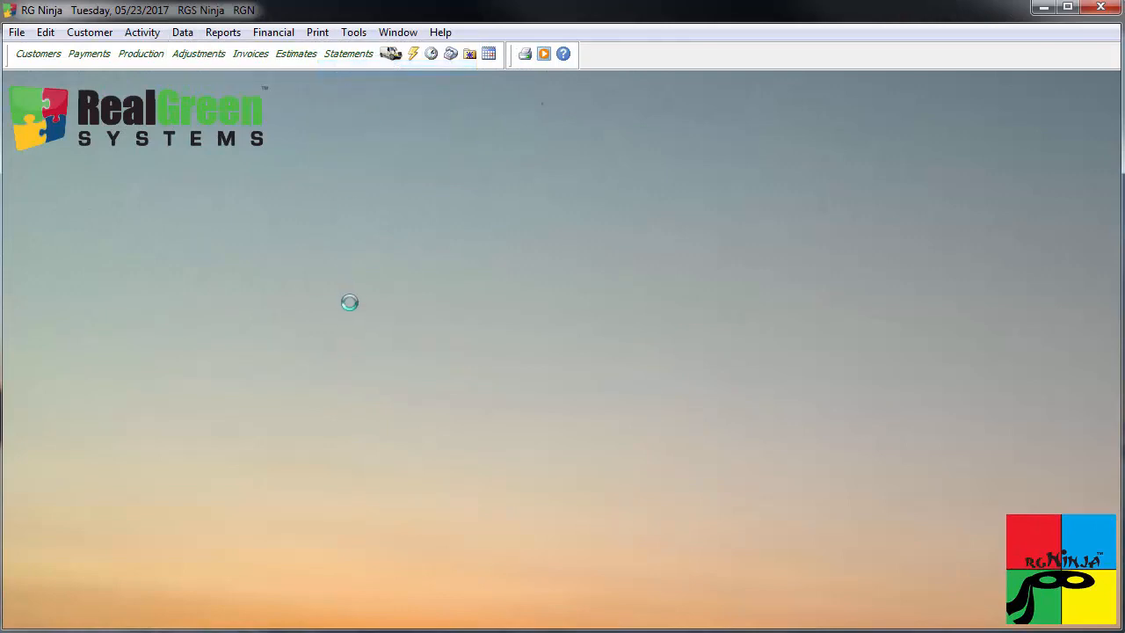
left_click(249, 107)
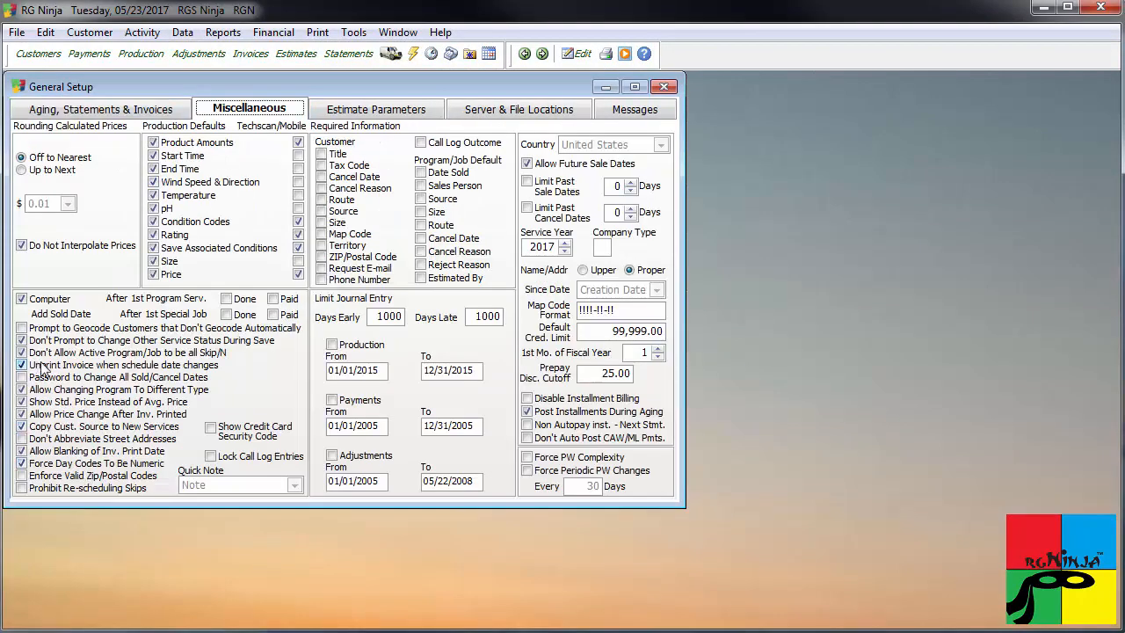
left_click(664, 88)
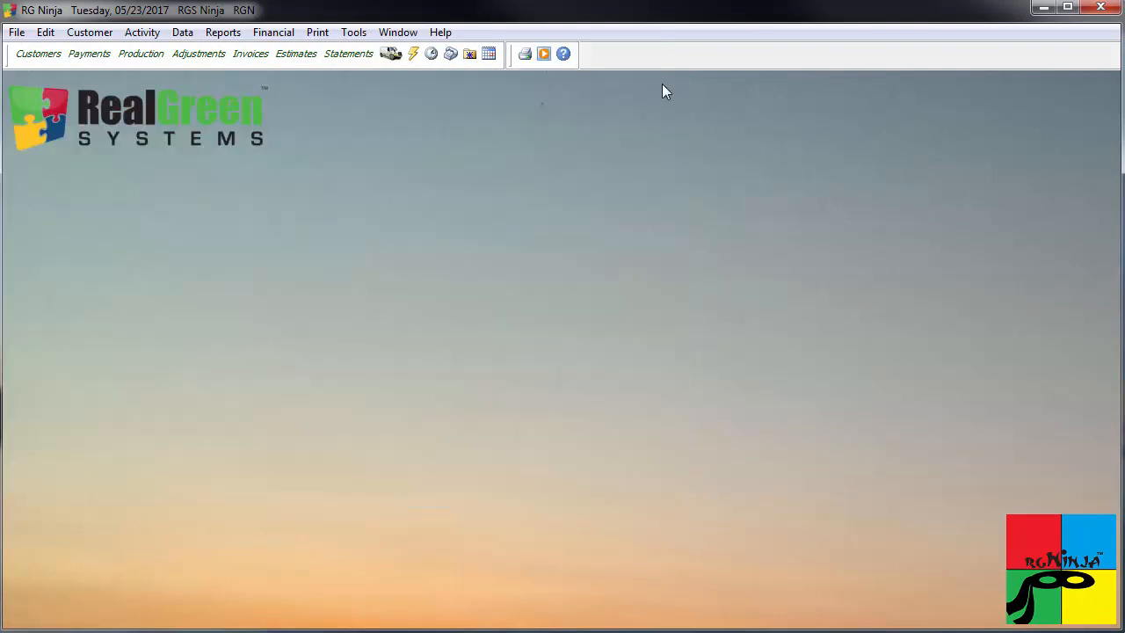
Open the previous customer's Aeration and Overseeding job, set its scheduled date to 05/25/2017, and save.
left_click(39, 54)
left_click(524, 55)
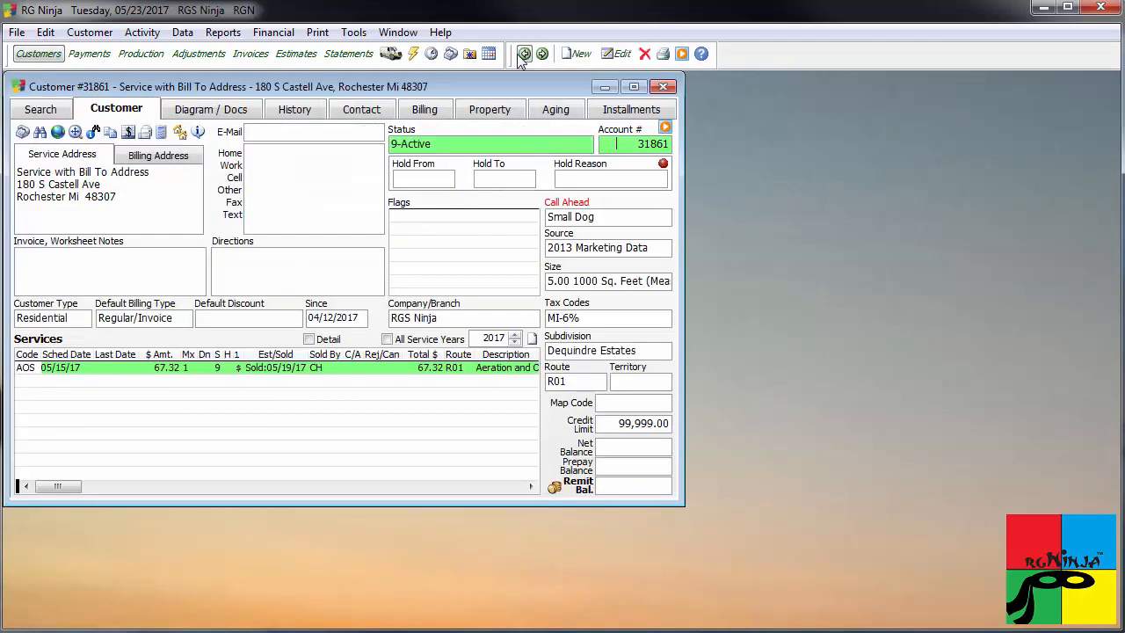
double_click(324, 368)
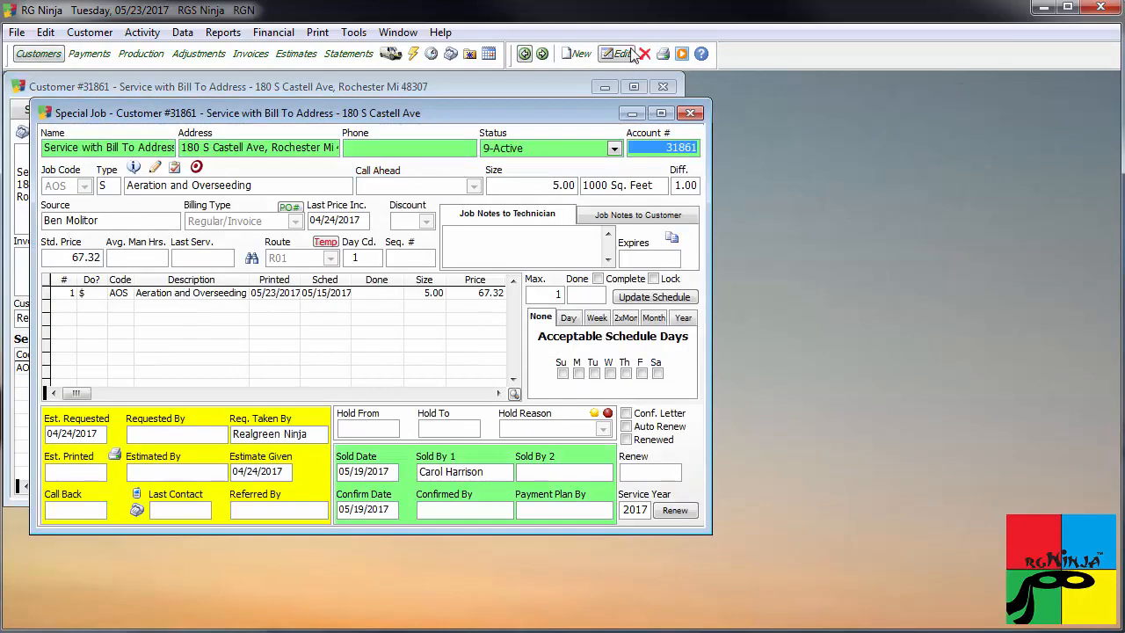
double_click(322, 295)
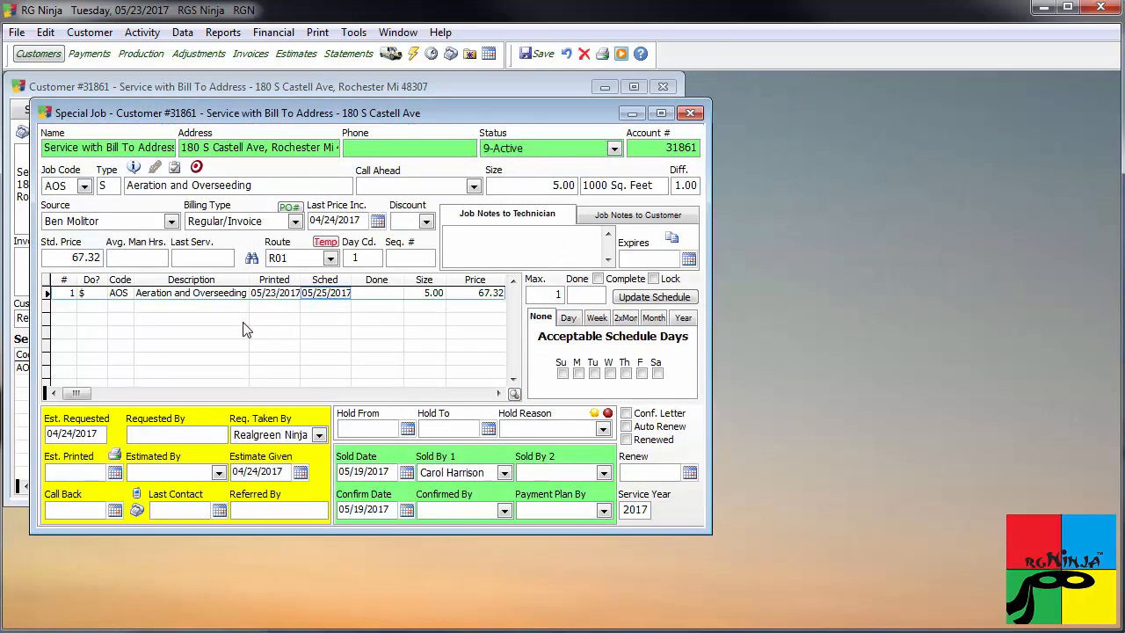
type("25")
left_click(537, 54)
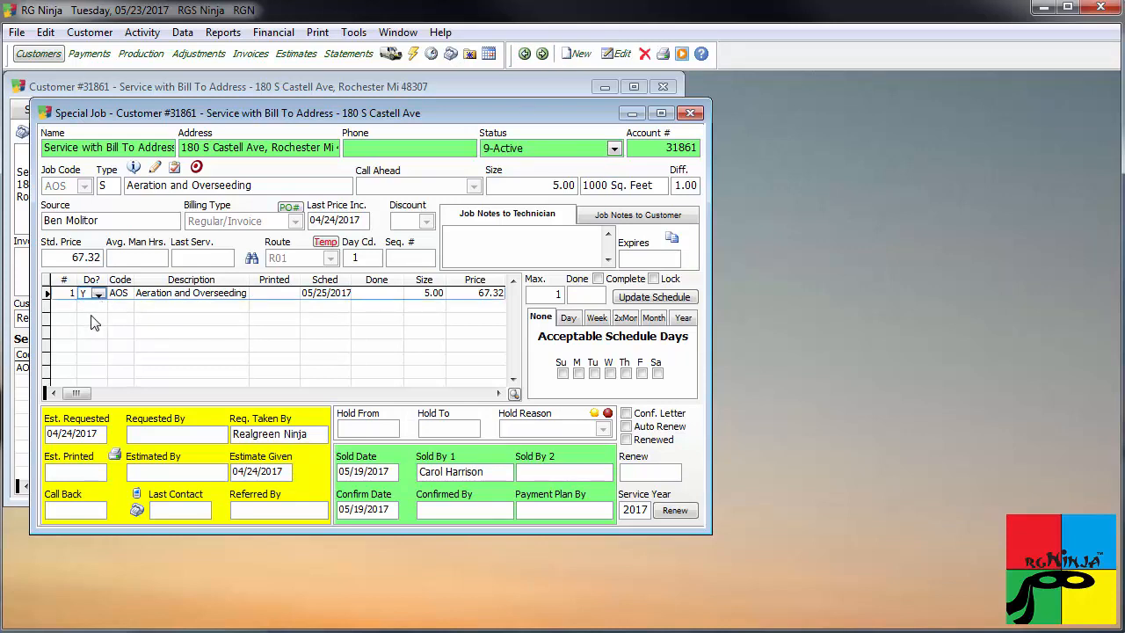
Reschedule the Aeration and Overseeding job with Quick Fit Scheduling to route R01 on Friday 05/26/2017 at 7:42 AM and save.
left_click(514, 393)
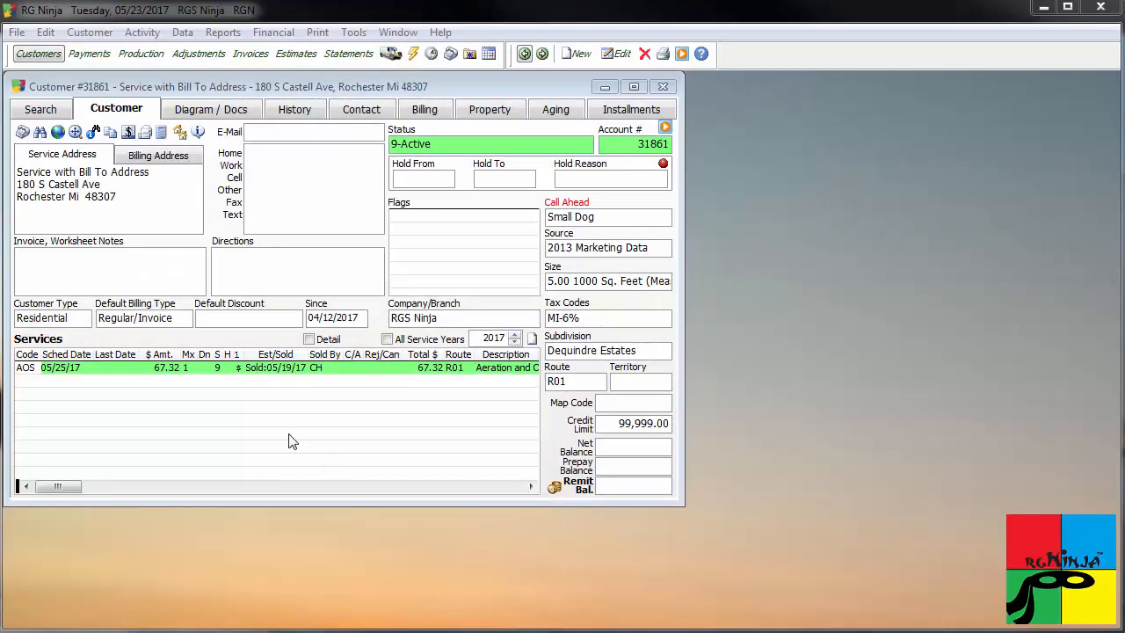
double_click(253, 370)
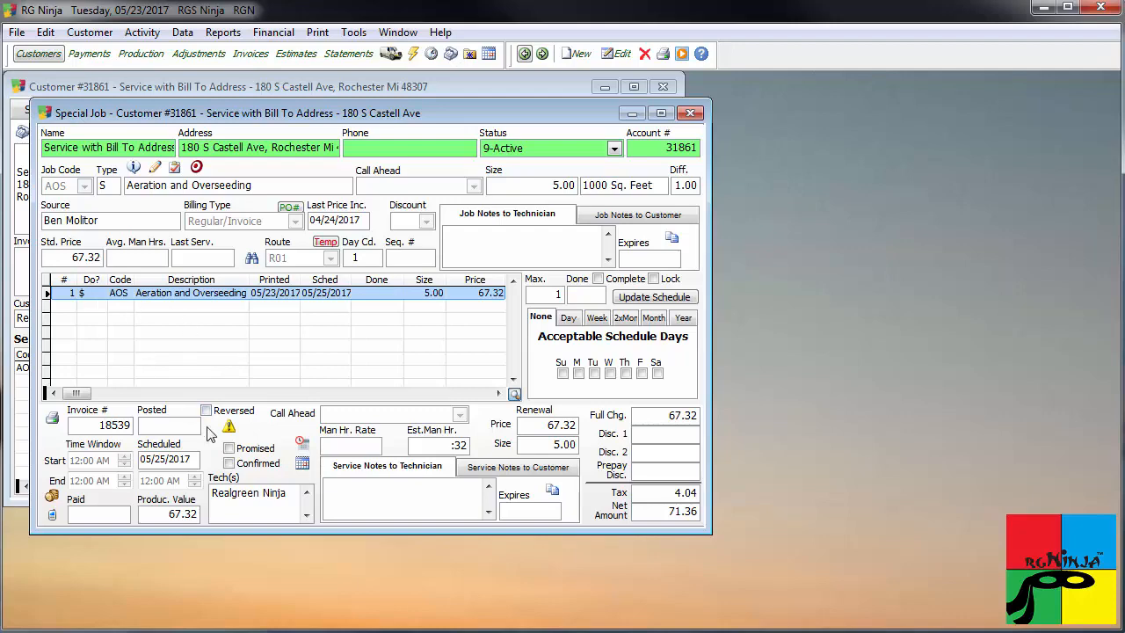
left_click(307, 449)
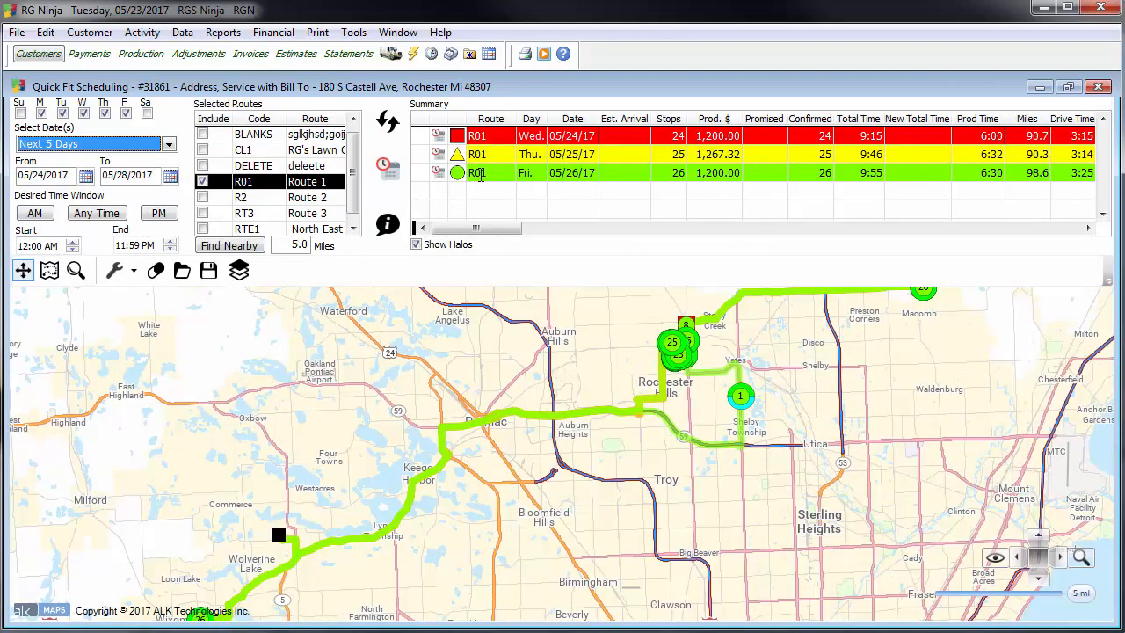
left_click(421, 176)
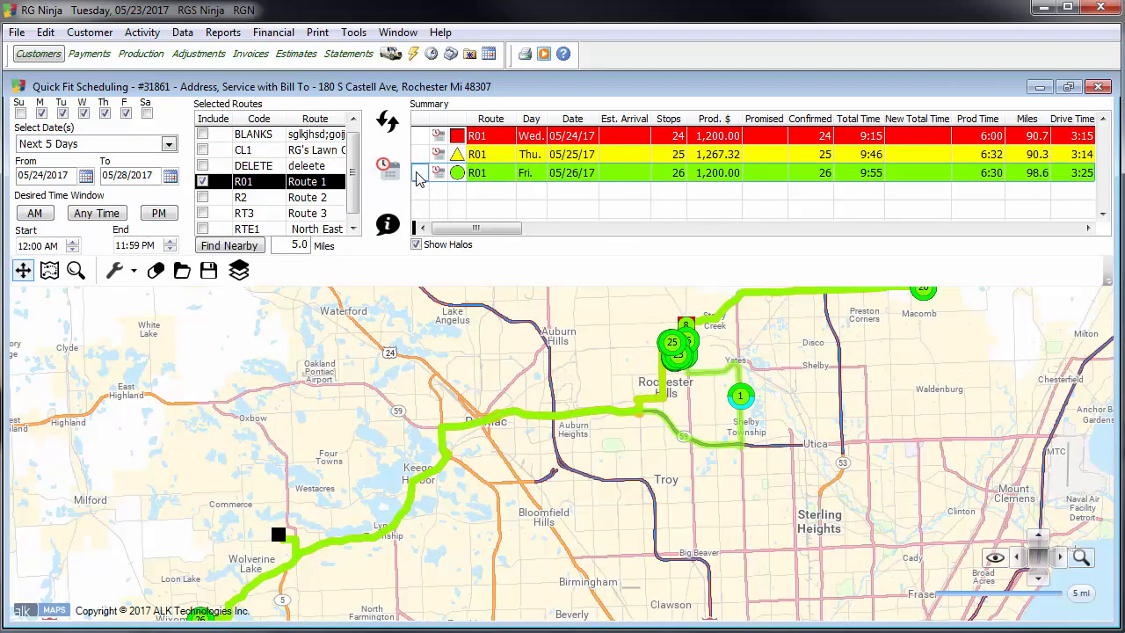
left_click(440, 177)
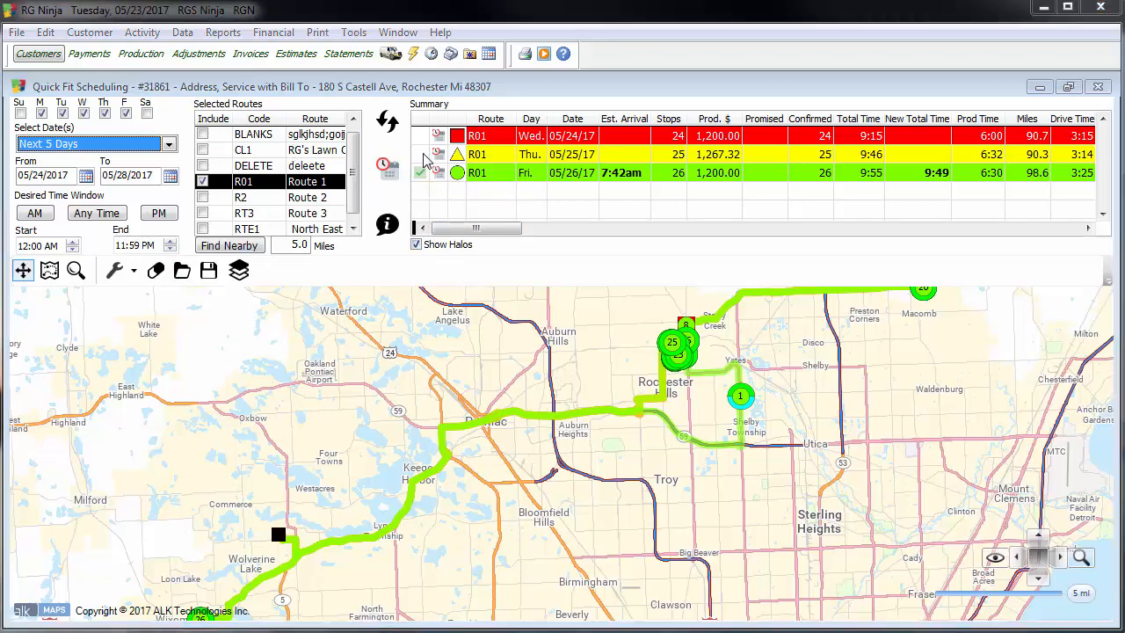
left_click(421, 175)
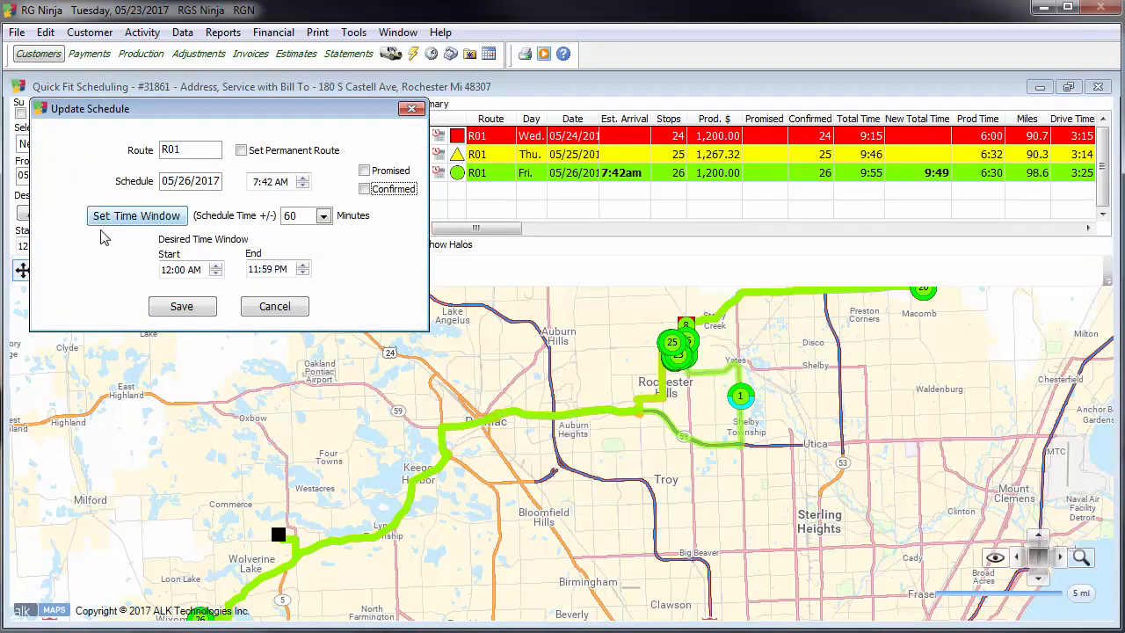
left_click(182, 307)
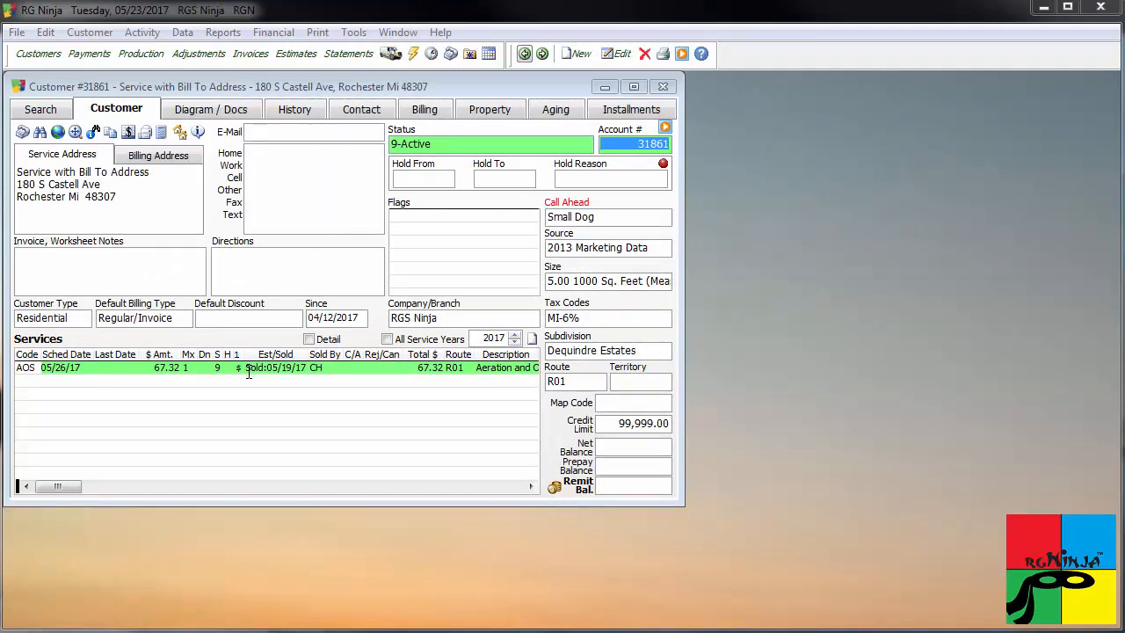
Open the Scheduling Worksheet beside the customer record and show the 7:42 AM Aeration and Overseeding appointment on Friday, May 26, 2017.
left_click(488, 54)
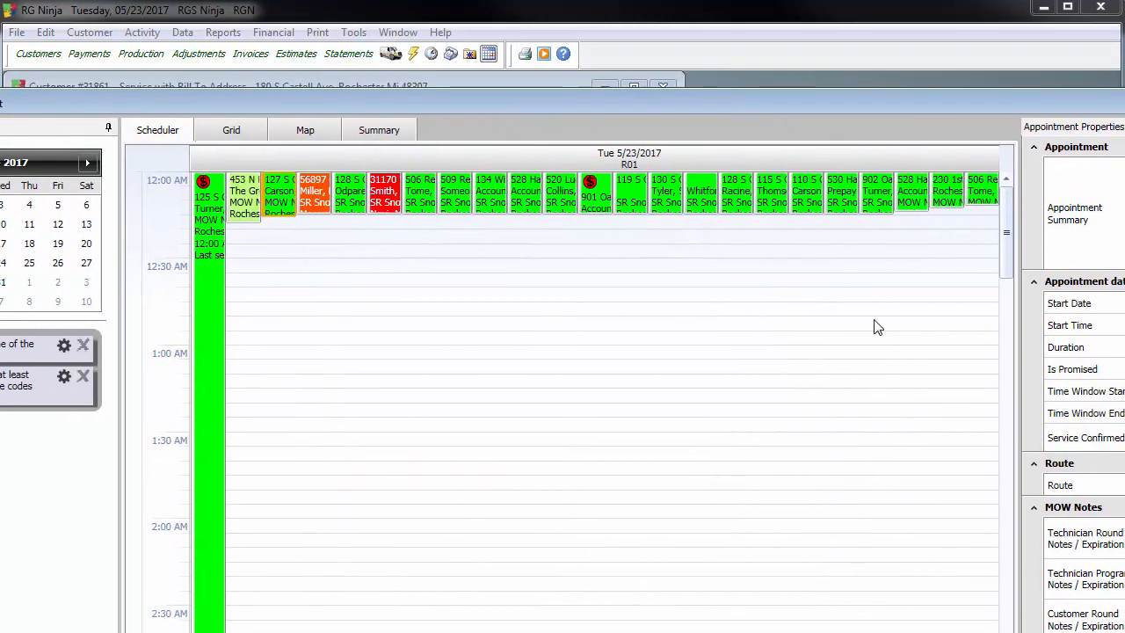
left_click_drag(1123, 89, 794, 312)
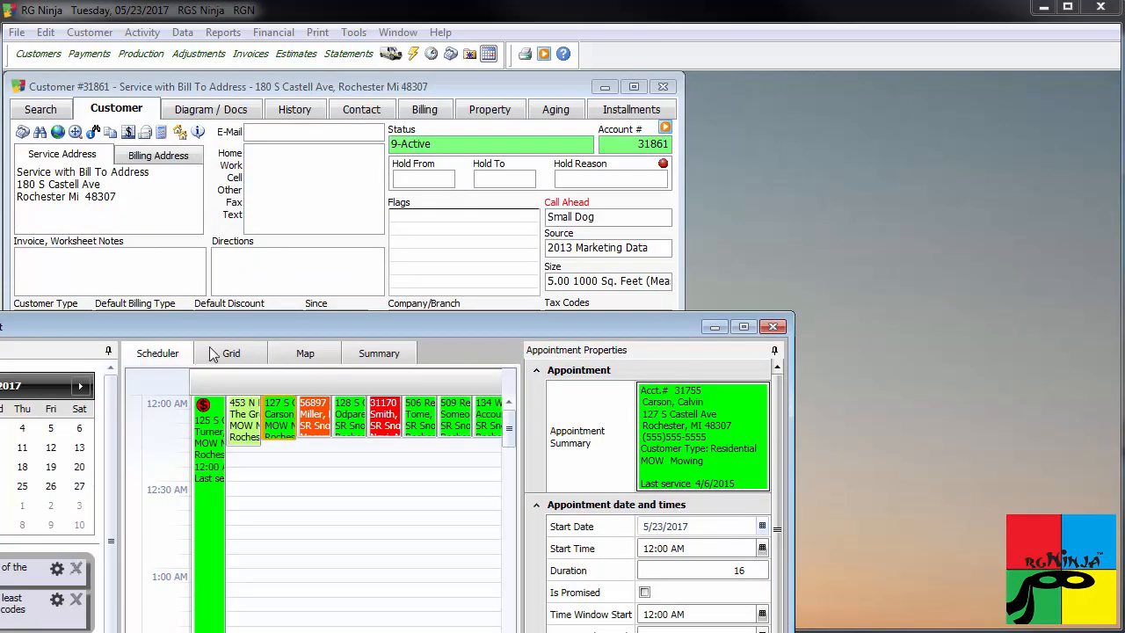
left_click_drag(236, 332, 935, 245)
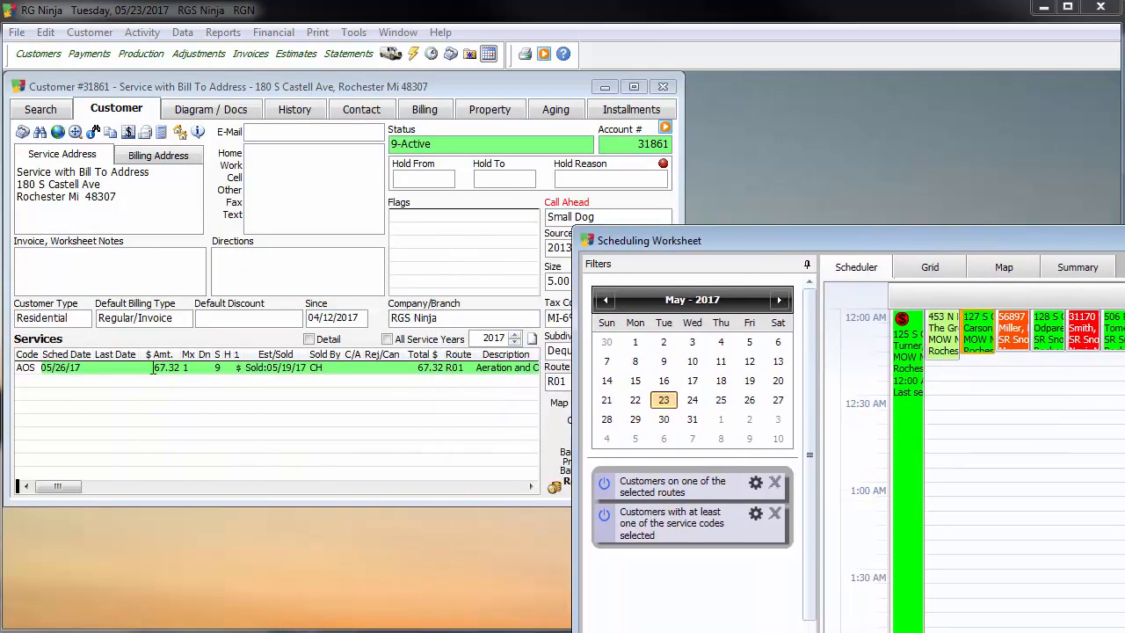
left_click(749, 400)
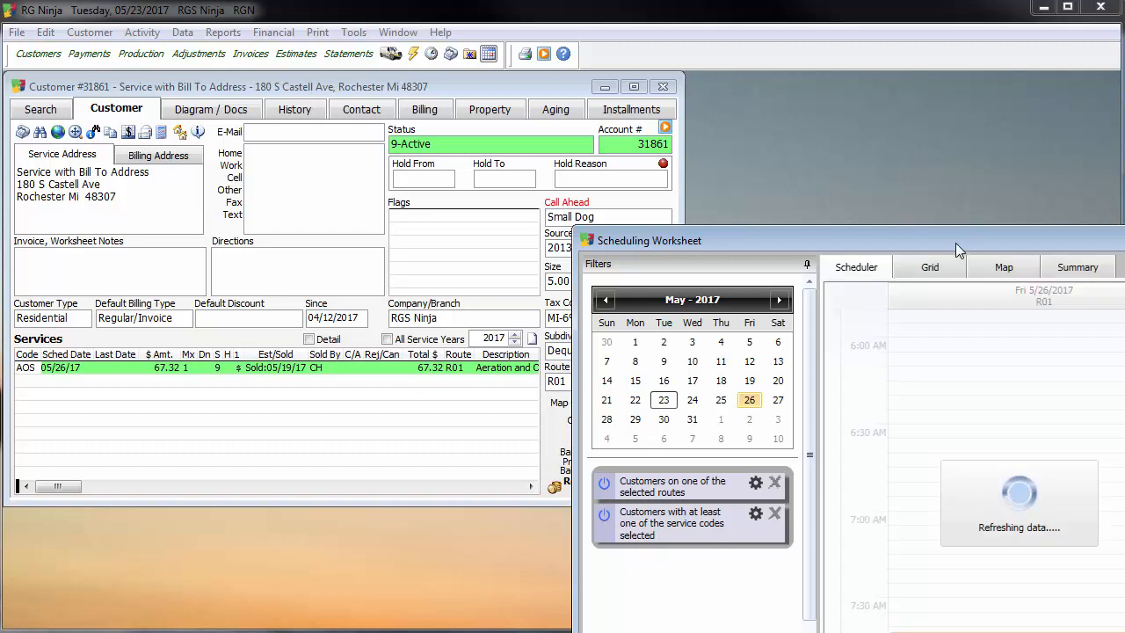
left_click_drag(955, 242, 842, 95)
scroll(861, 338, "down", 1)
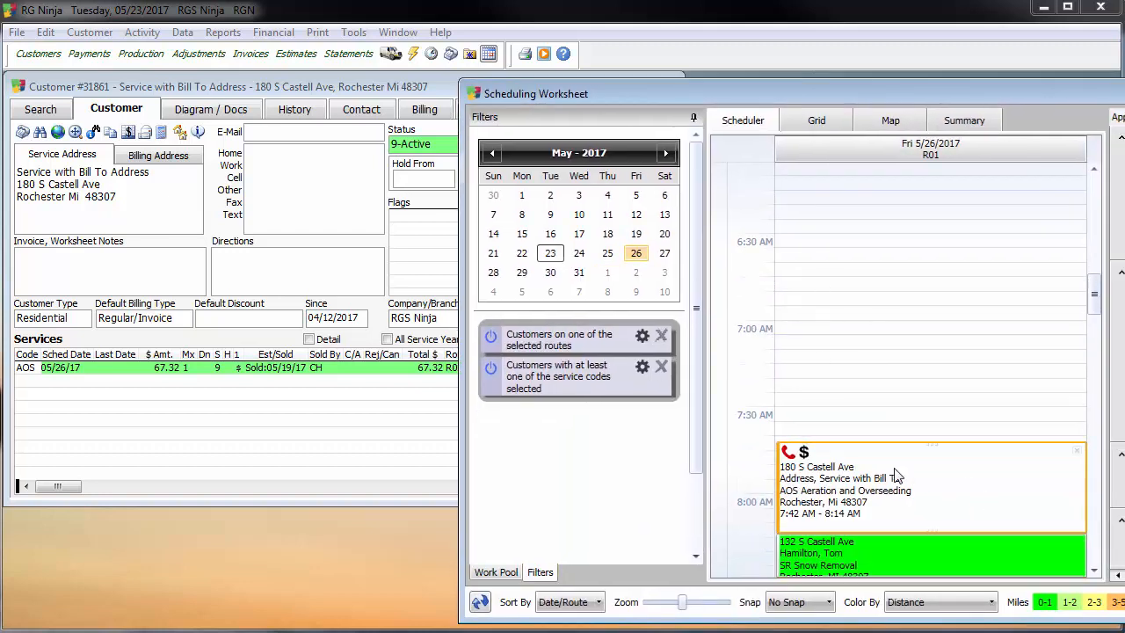
mouse_move(861, 490)
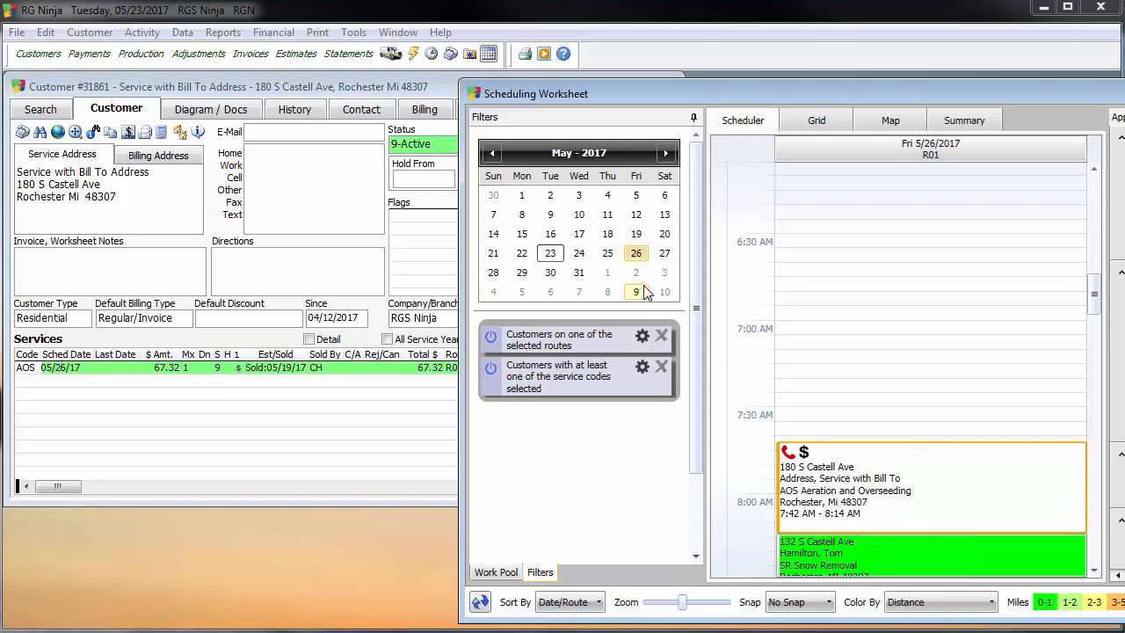
Move the Aeration and Overseeding appointment through the Work Pool to Wednesday 05/31/2017 on route R01, save, and close the worksheet without saving default settings.
left_click(504, 574)
left_click_drag(946, 484, 565, 170)
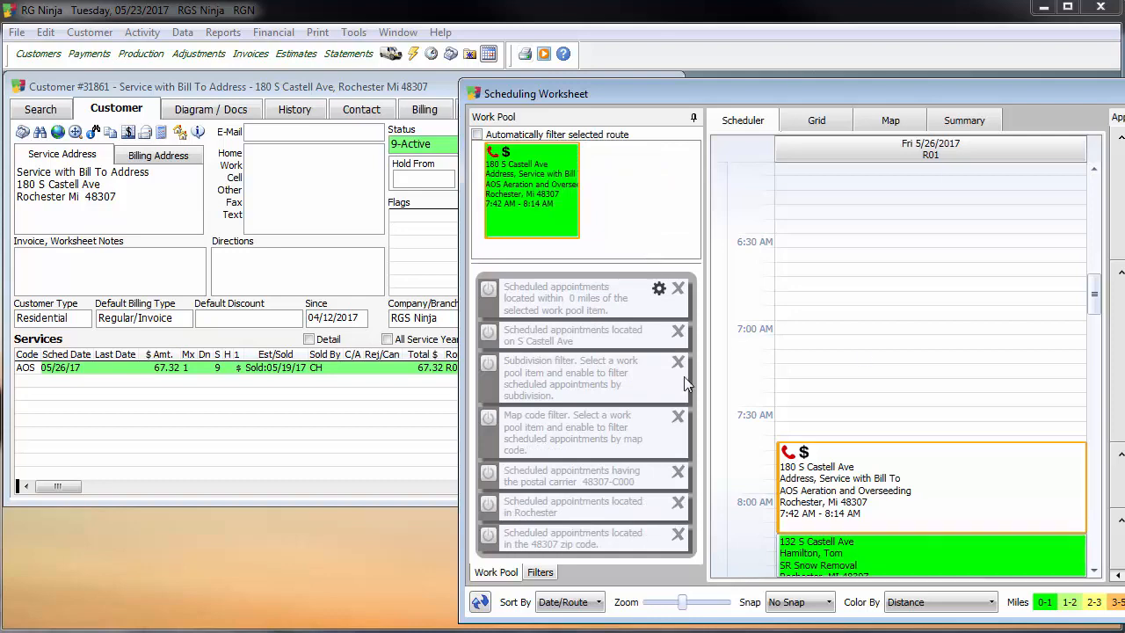
left_click(544, 573)
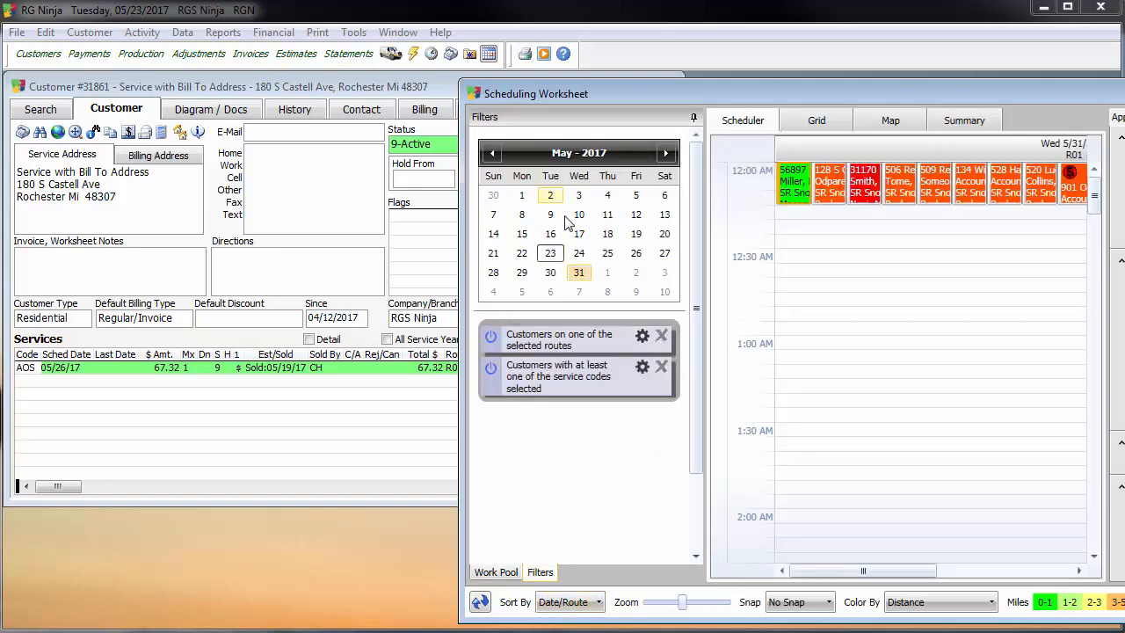
left_click(496, 572)
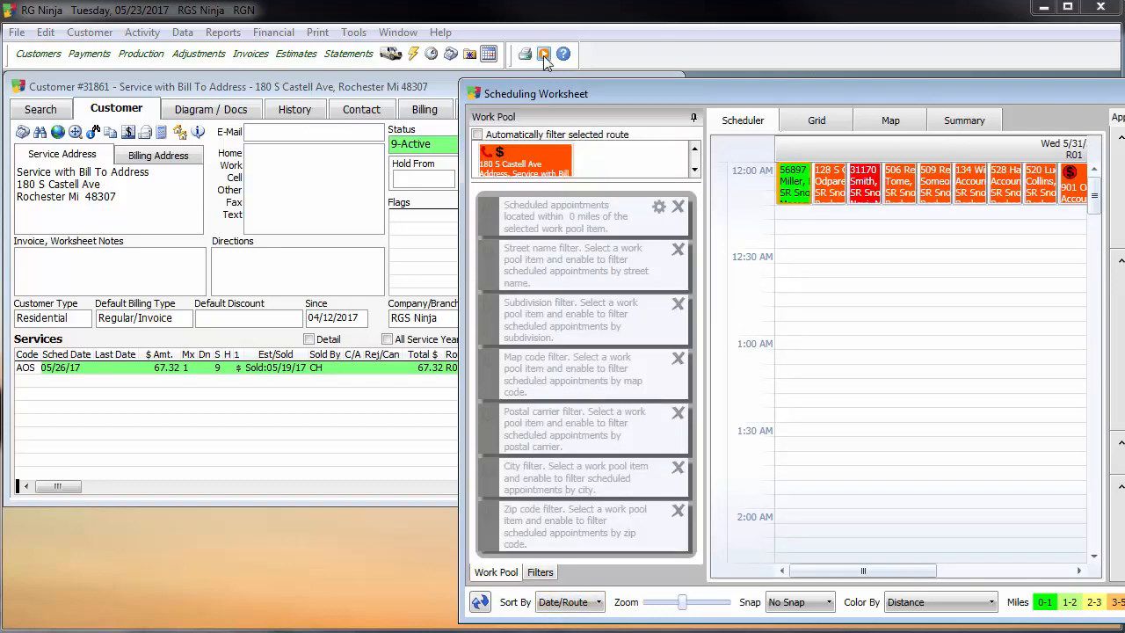
left_click_drag(850, 318, 851, 318)
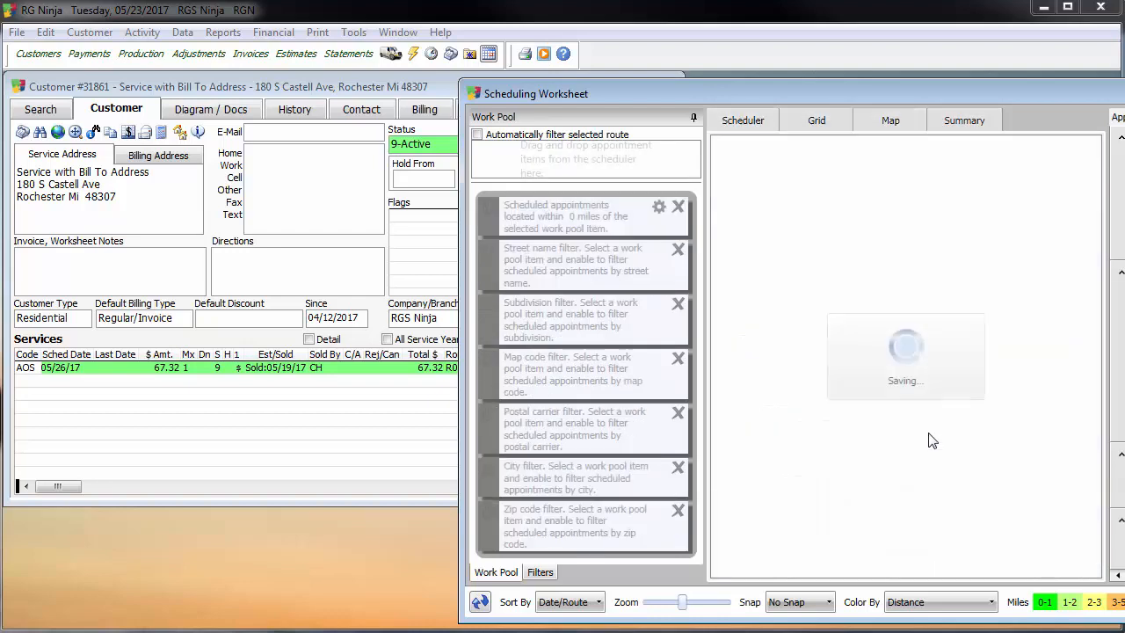
left_click(1123, 88)
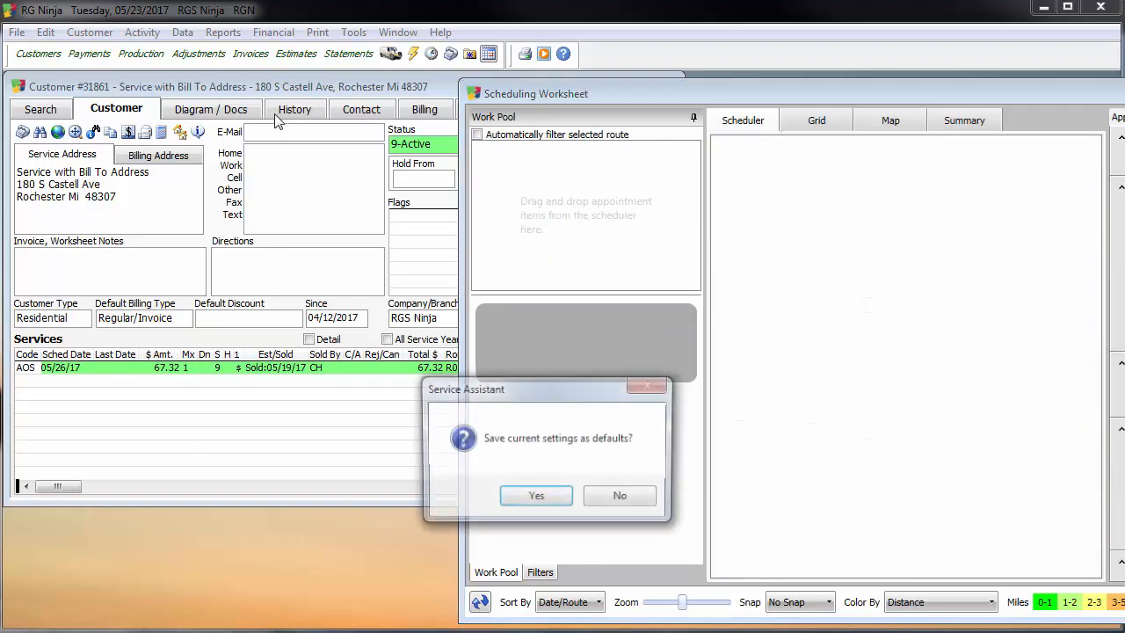
left_click(618, 497)
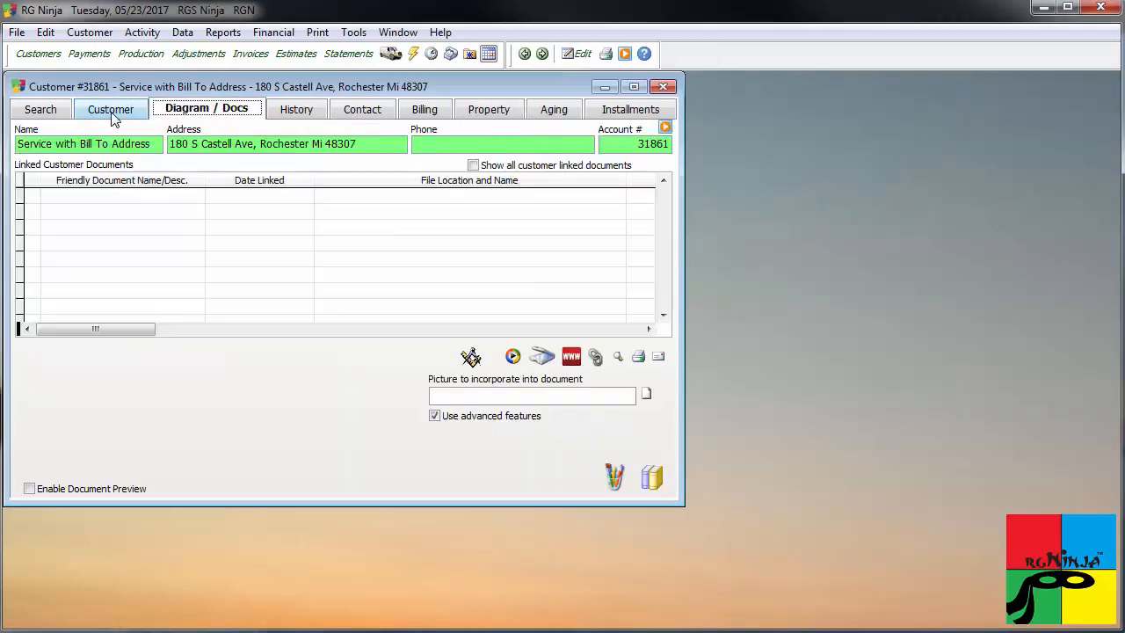
Open the Aeration and Overseeding job from the customer's services and check its Printed and Sched dates.
double_click(239, 367)
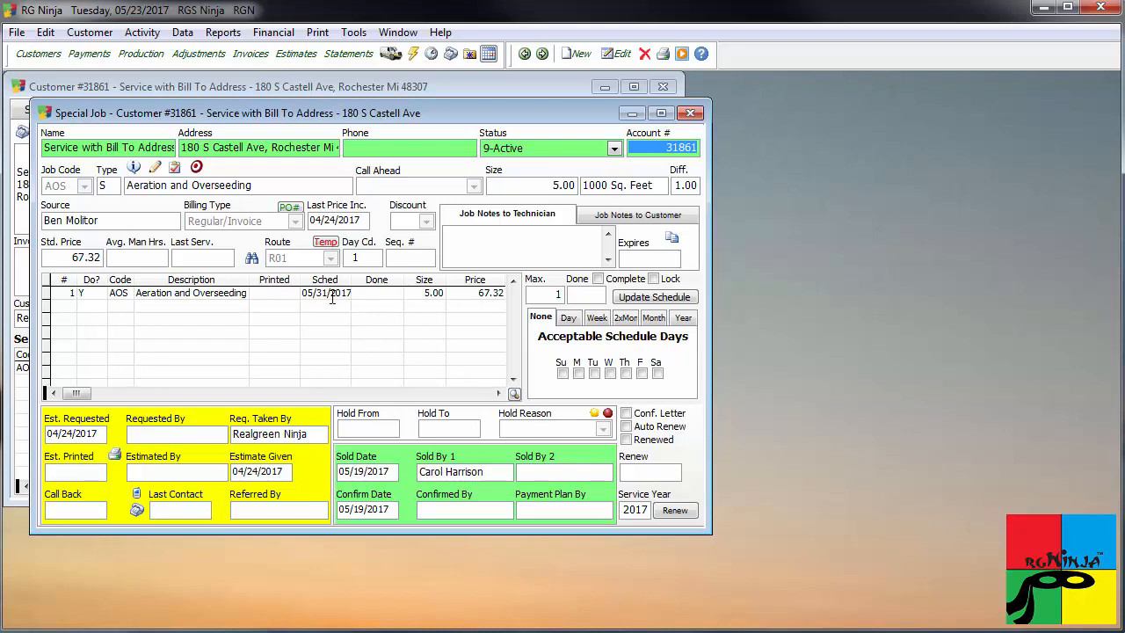
left_click(514, 394)
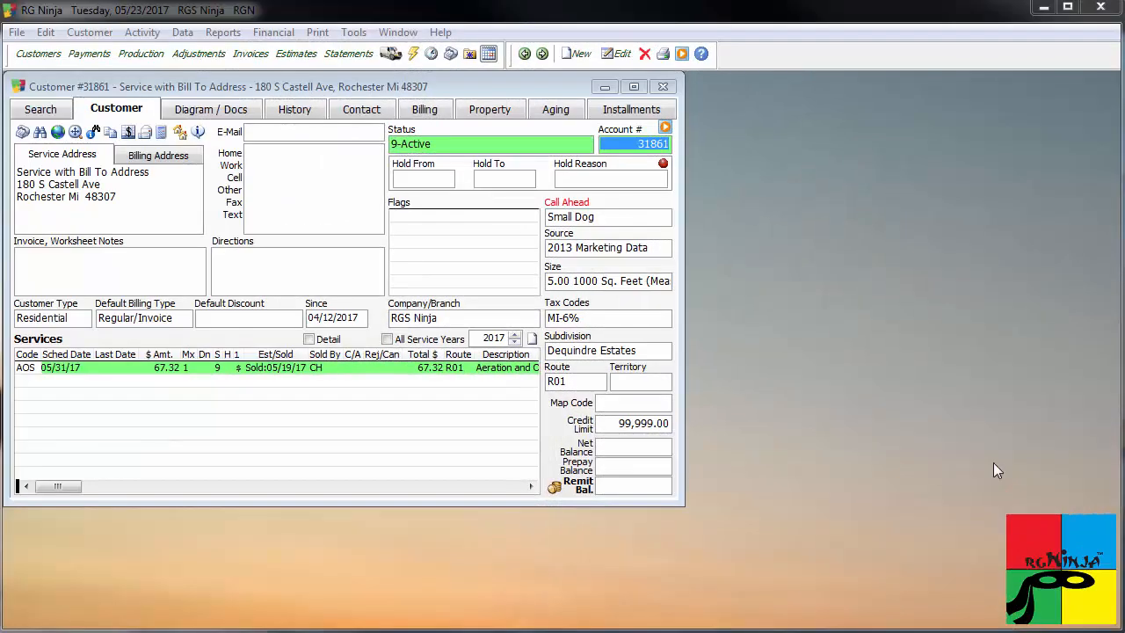
double_click(239, 370)
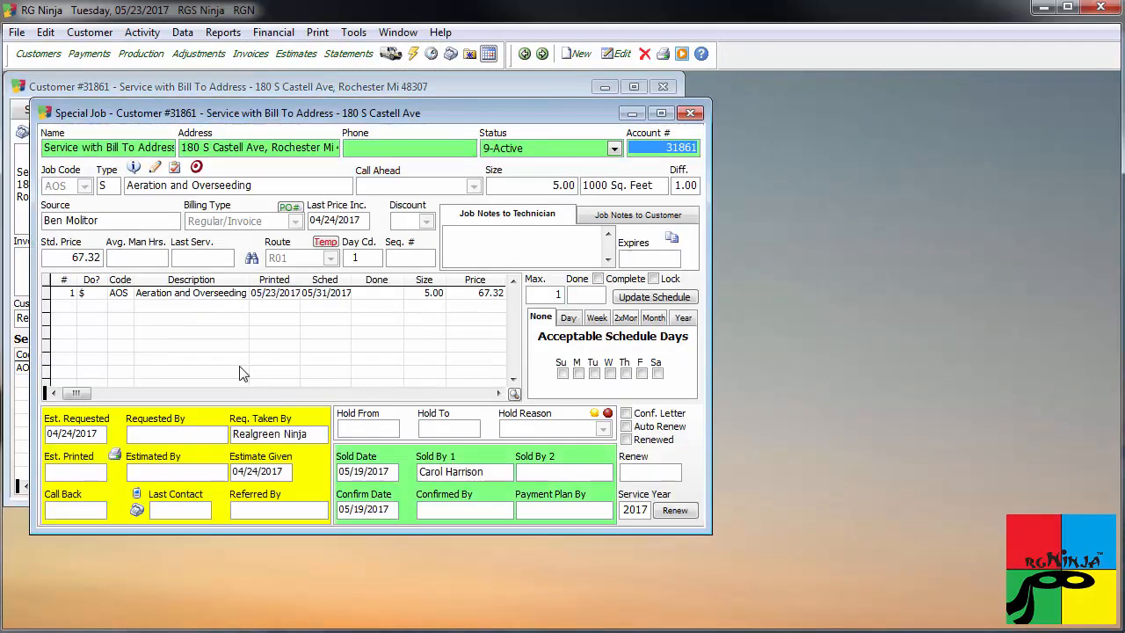
Call up the already printed Aeration and Overseeding invoice and update its schedule date to 06/30/2017 with Update Route.
double_click(267, 293)
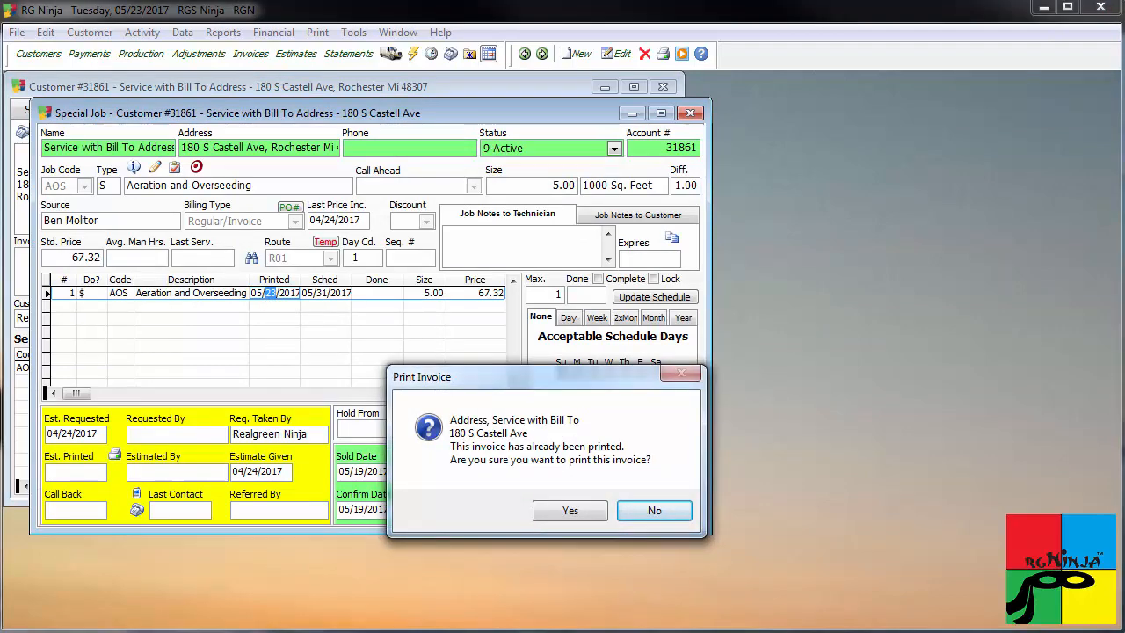
left_click(568, 510)
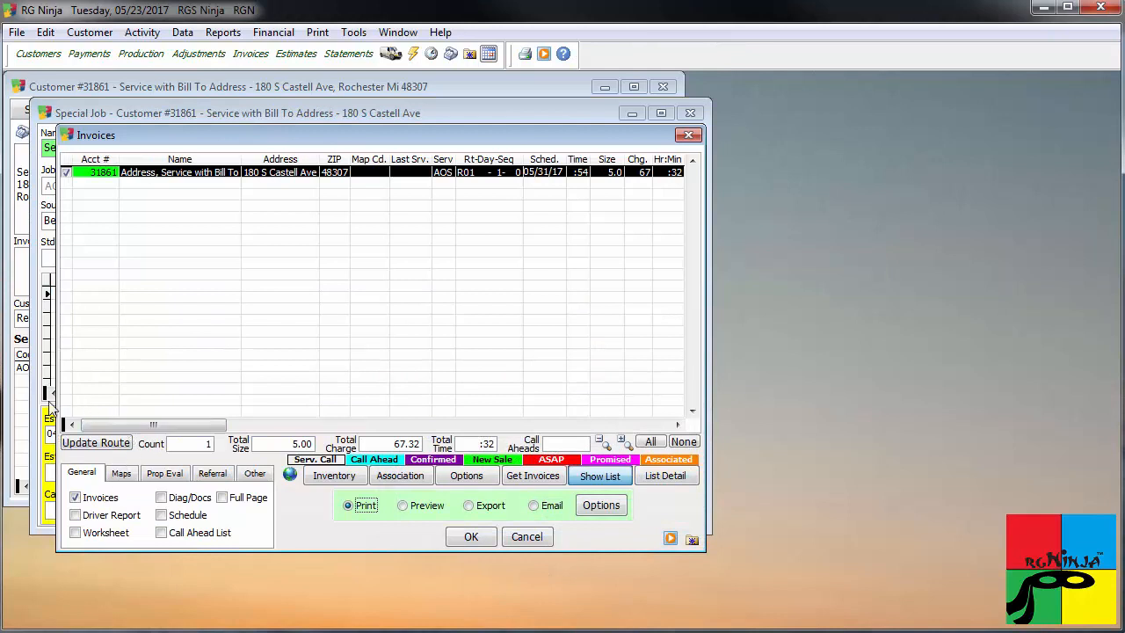
left_click(95, 444)
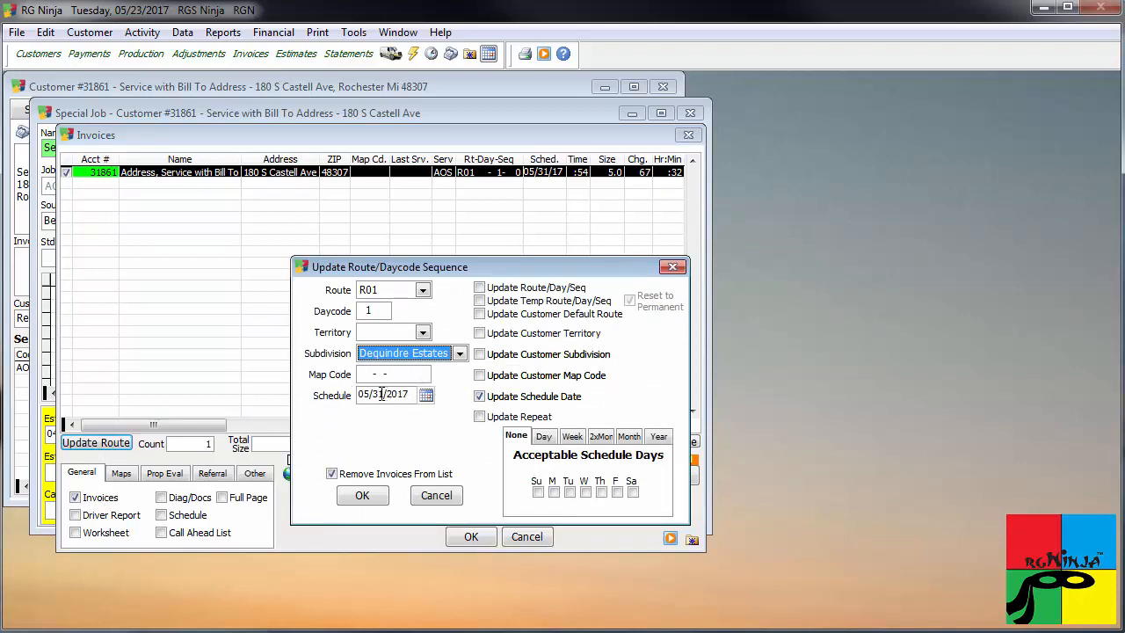
left_click_drag(380, 394, 334, 399)
type("0630")
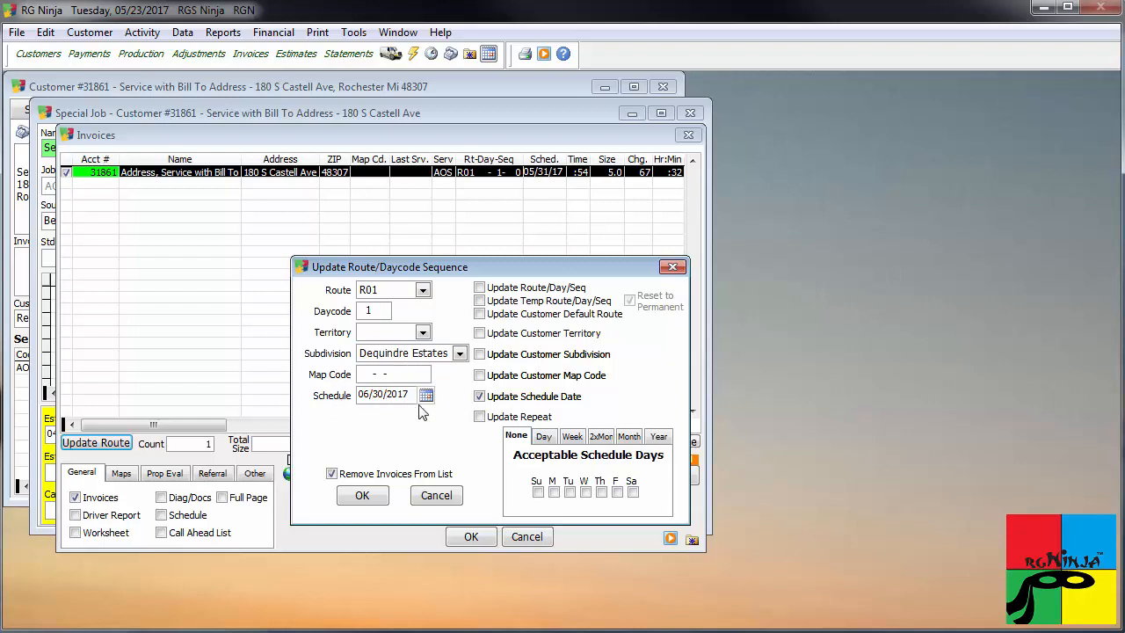
left_click(369, 495)
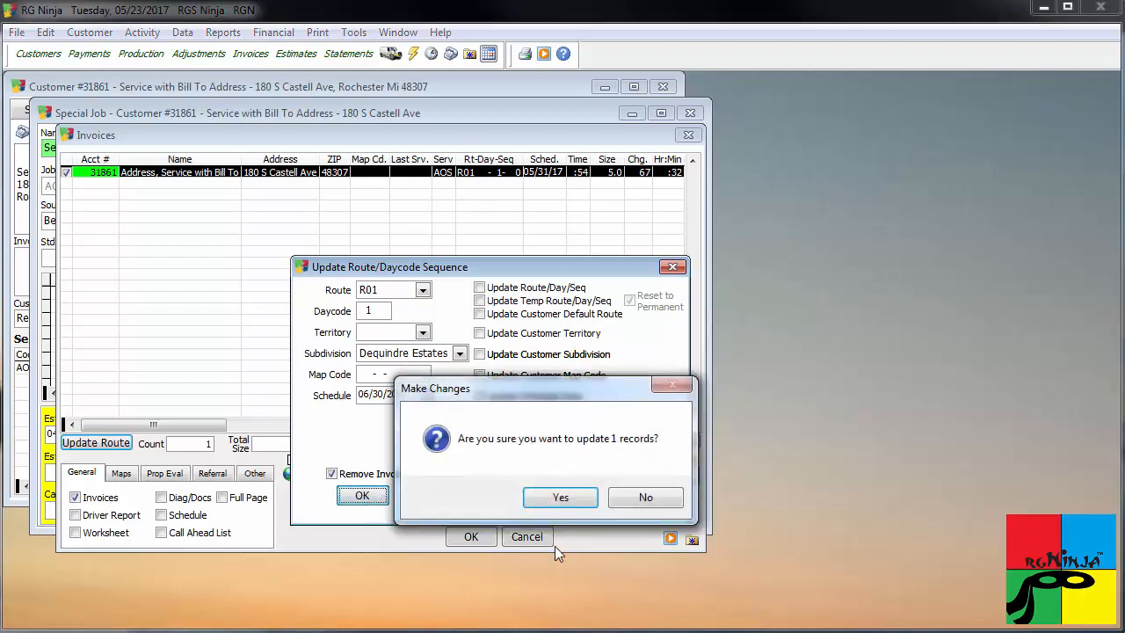
left_click(577, 497)
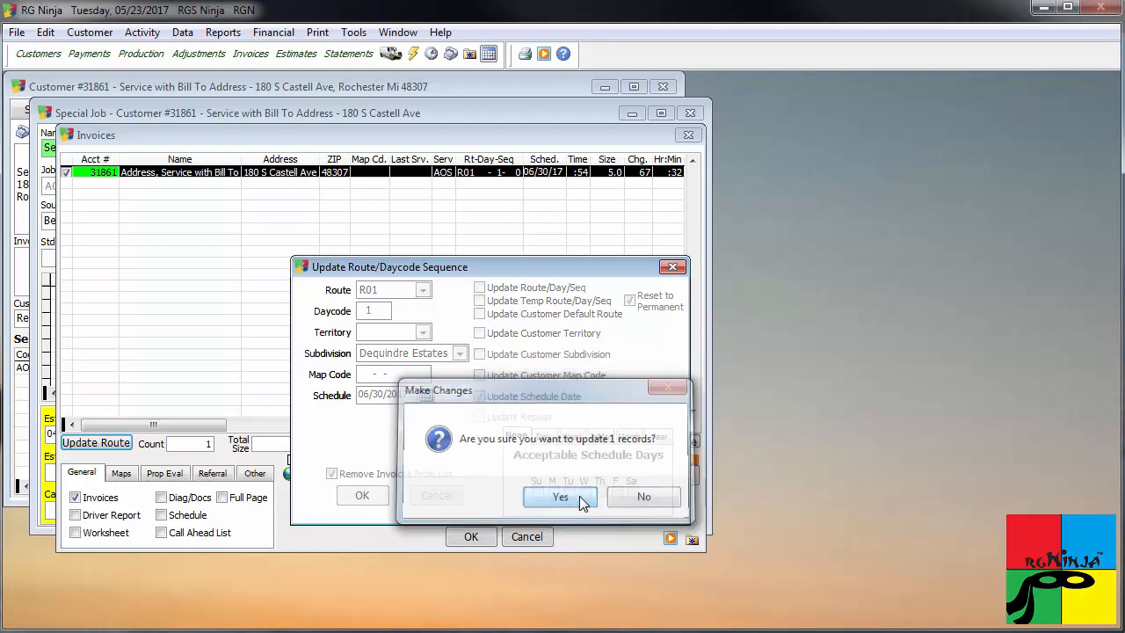
Close the route update, Invoices and job windows, and reopen the Aeration and Overseeding job to check its Printed and Sched dates.
left_click(673, 267)
left_click(688, 134)
left_click(690, 112)
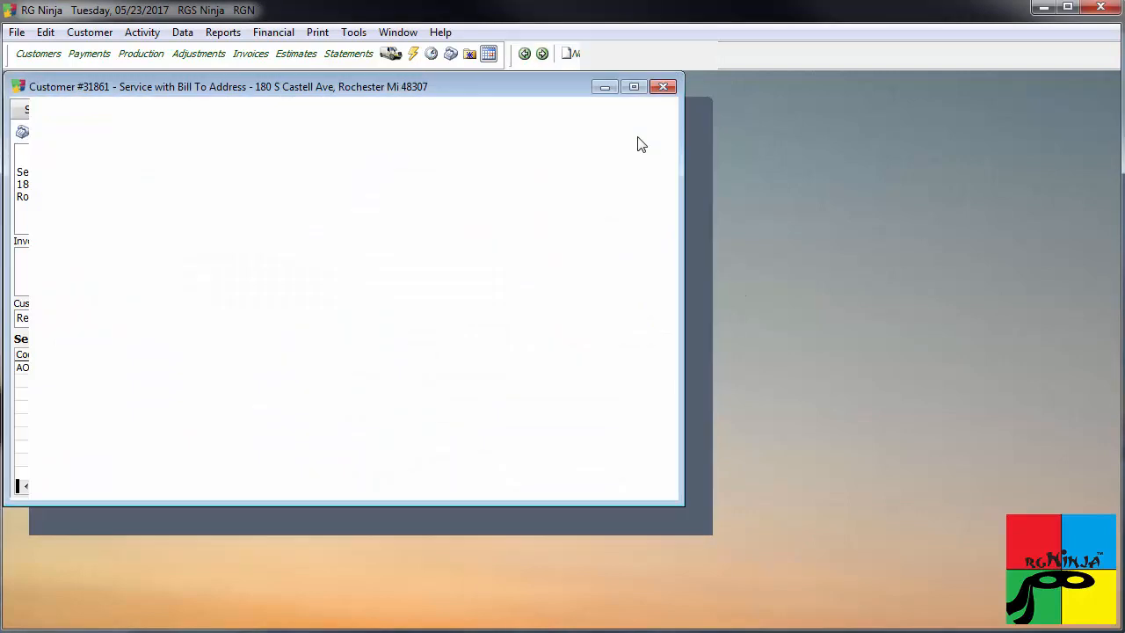
double_click(270, 365)
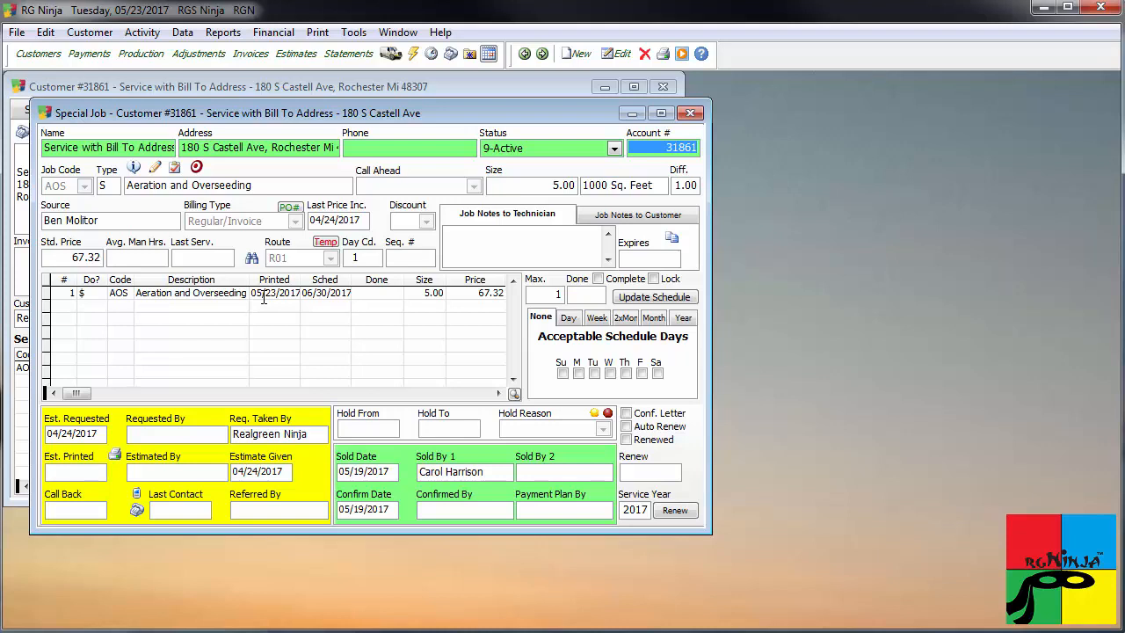
Open General Setup from the company parameters and show its Miscellaneous options.
left_click(182, 33)
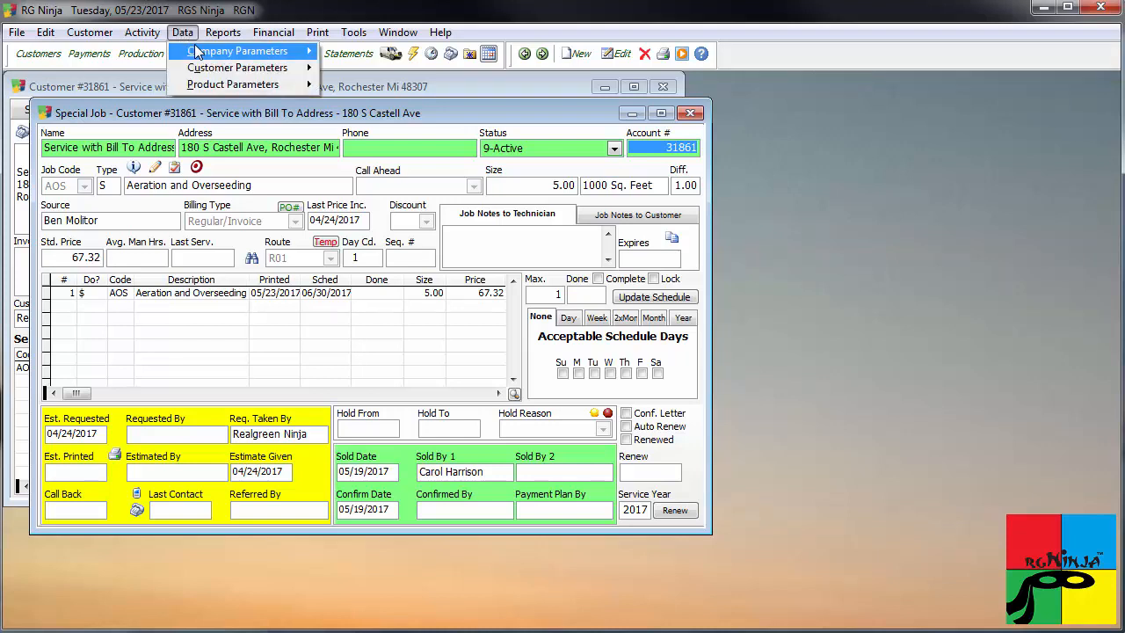
mouse_move(255, 51)
left_click(358, 70)
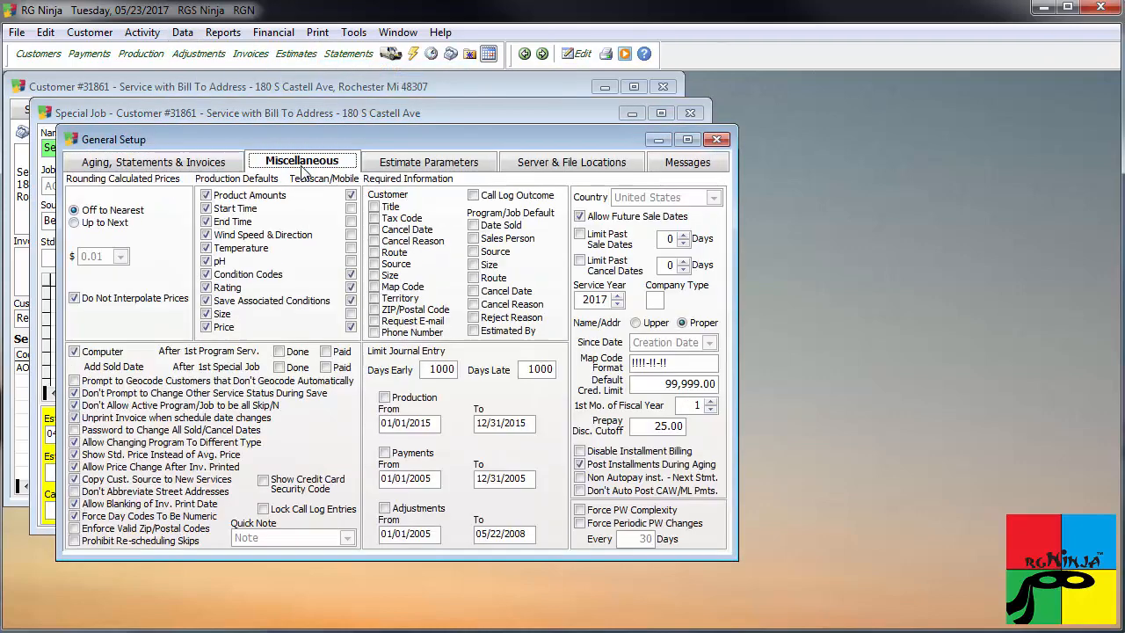